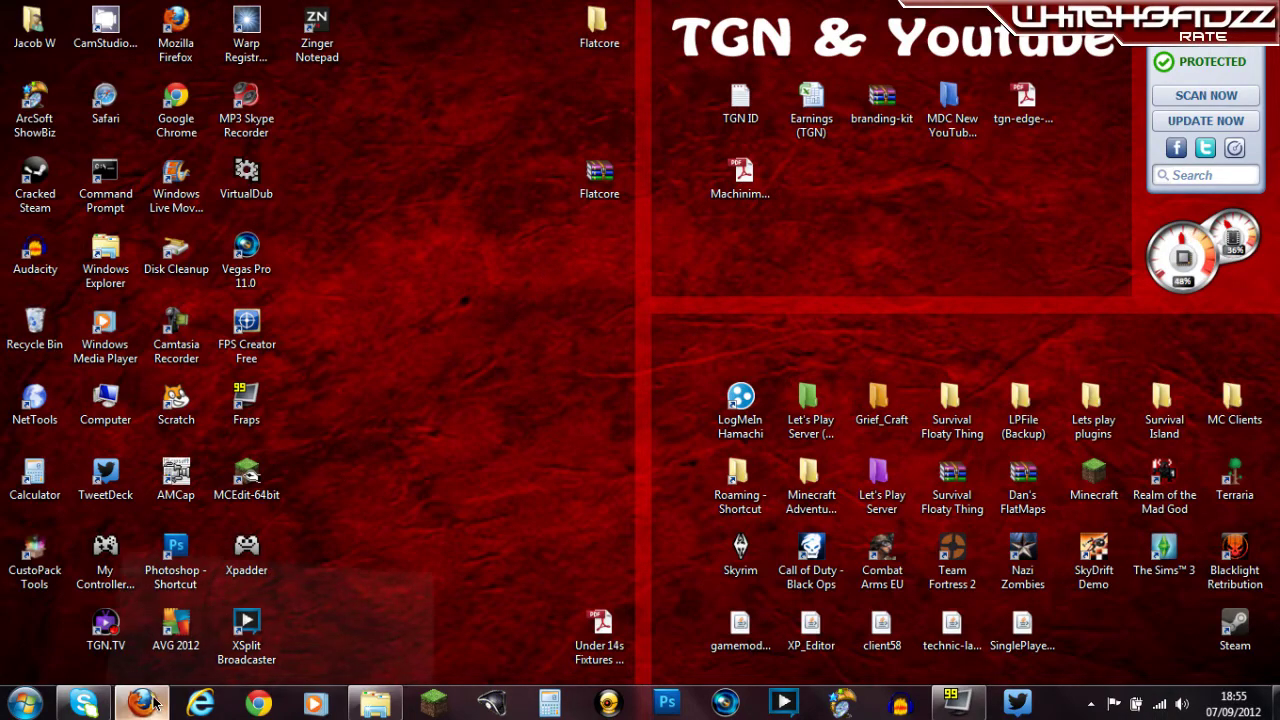
- Switch to Firefox and follow the MCPatcher HD Fix for Minecraft 1.3.2 download link below the page's install instructions
{"action": "left_click", "coordinate": [142, 640]}
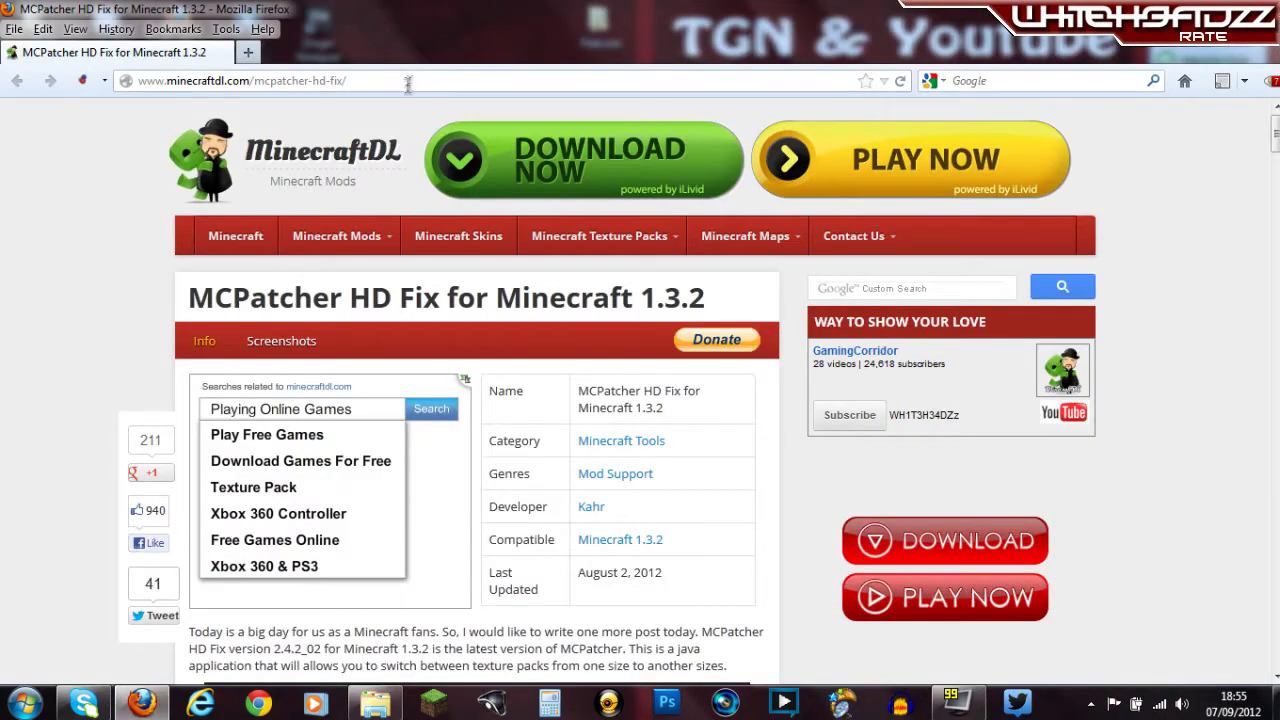
{"action": "left_click_drag", "start_coordinate": [410, 81], "coordinate": [158, 81]}
{"action": "left_click", "coordinate": [72, 151]}
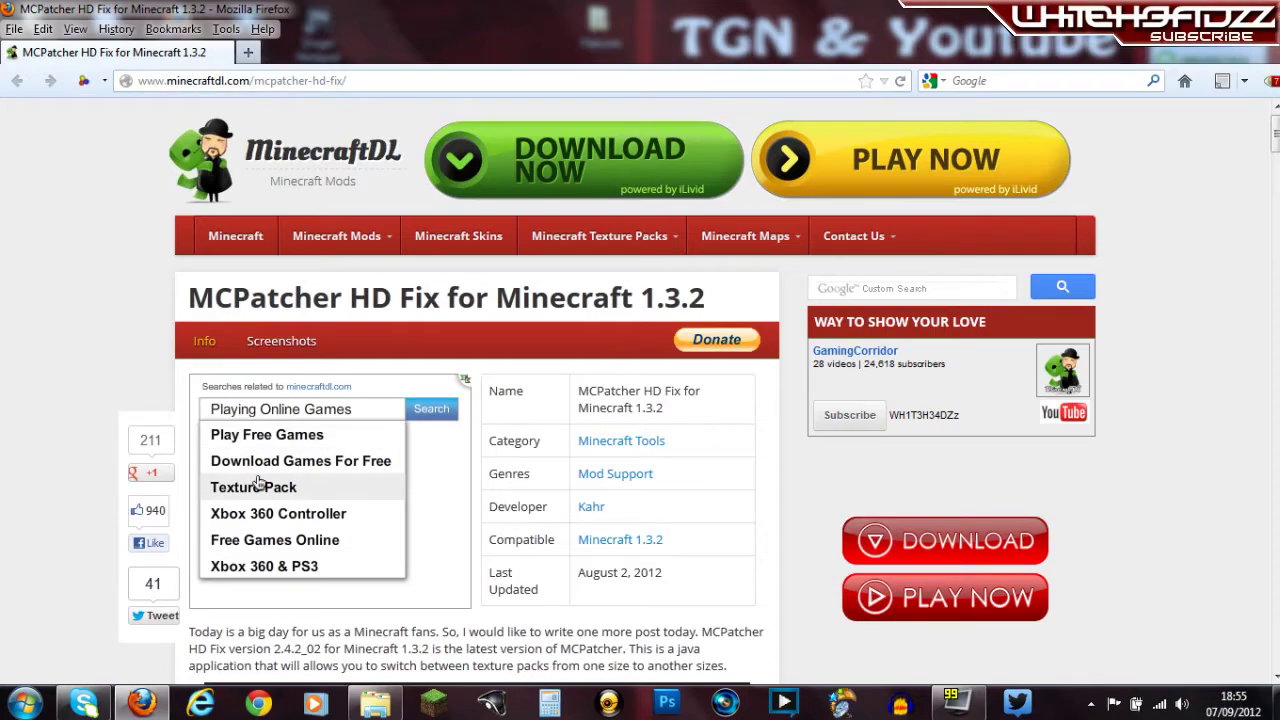
{"action": "scroll", "coordinate": [250, 460], "scroll_direction": "down", "scroll_amount": 2}
{"action": "scroll", "coordinate": [244, 427], "scroll_direction": "down", "scroll_amount": 5}
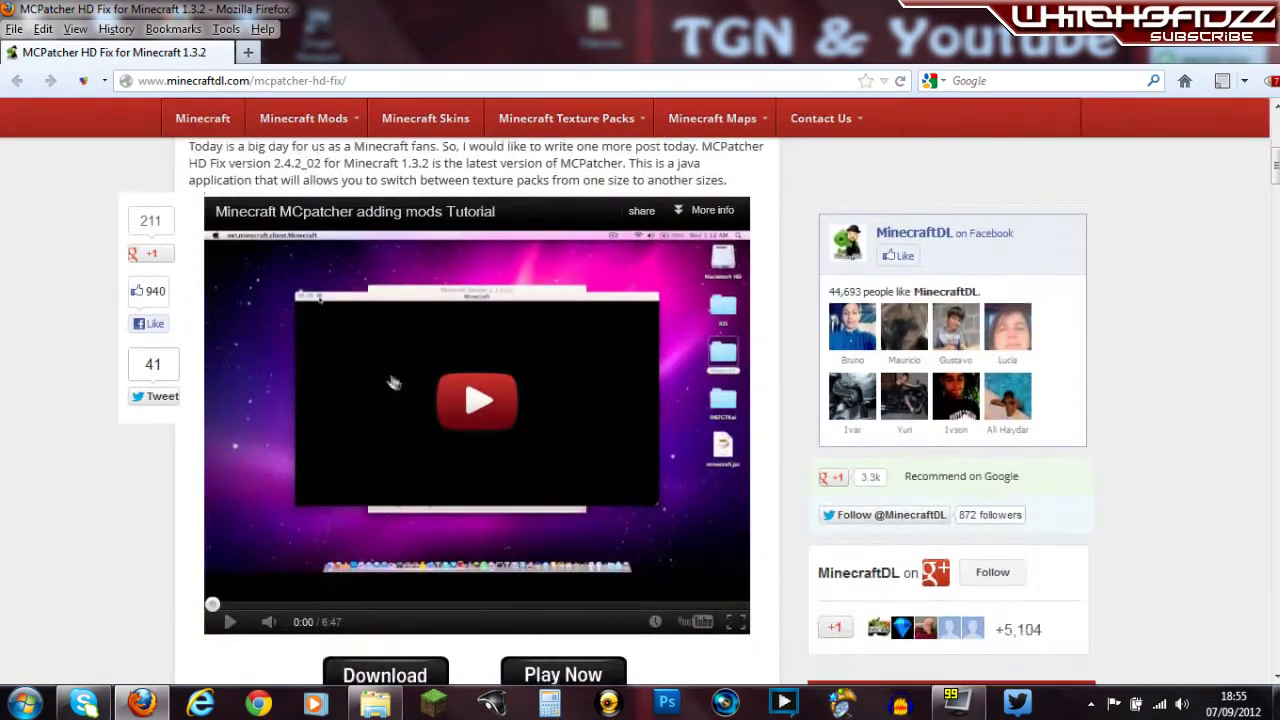
{"action": "scroll", "coordinate": [380, 380], "scroll_direction": "down", "scroll_amount": 2}
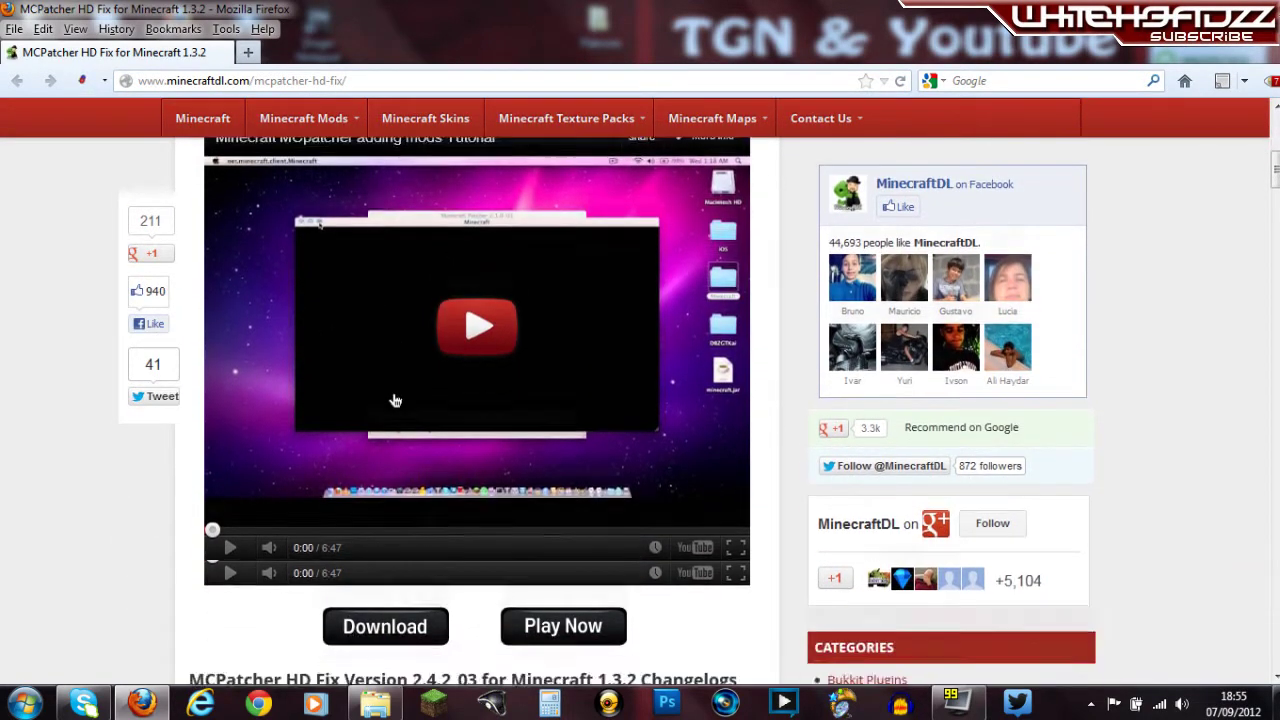
{"action": "scroll", "coordinate": [354, 325], "scroll_direction": "up", "scroll_amount": 2}
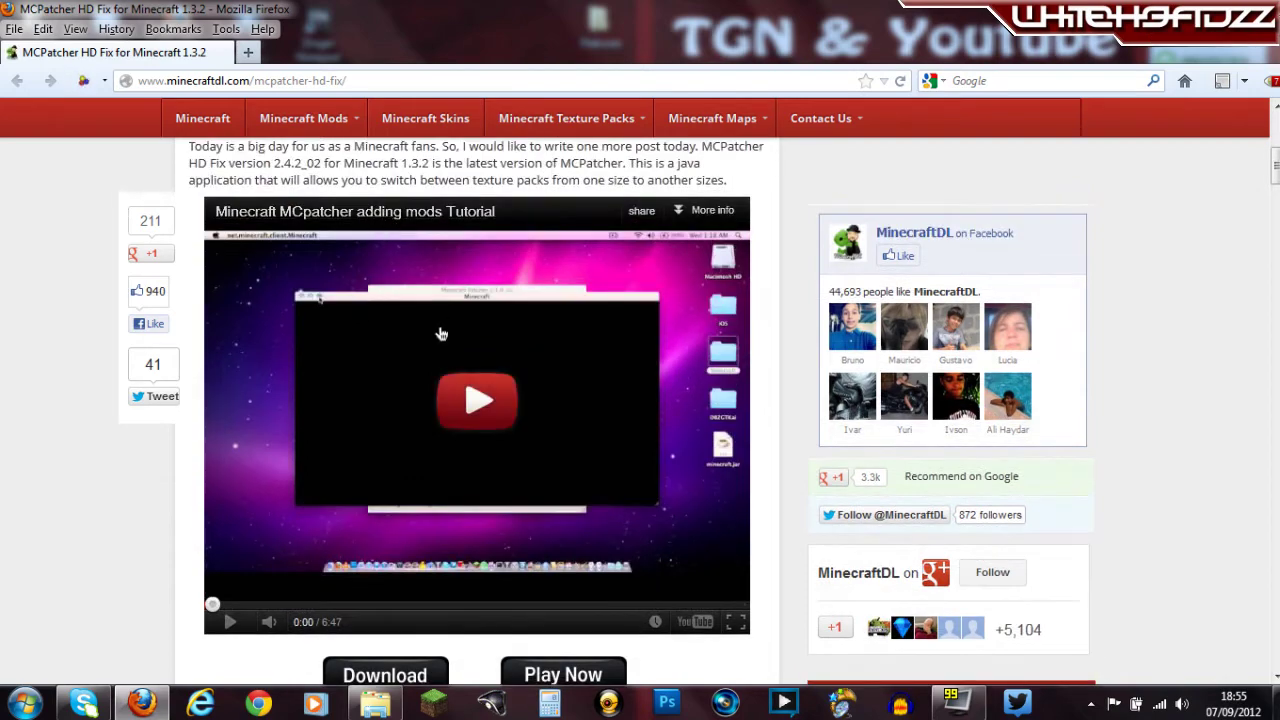
{"action": "scroll", "coordinate": [410, 369], "scroll_direction": "down", "scroll_amount": 2}
{"action": "scroll", "coordinate": [410, 369], "scroll_direction": "down", "scroll_amount": 6}
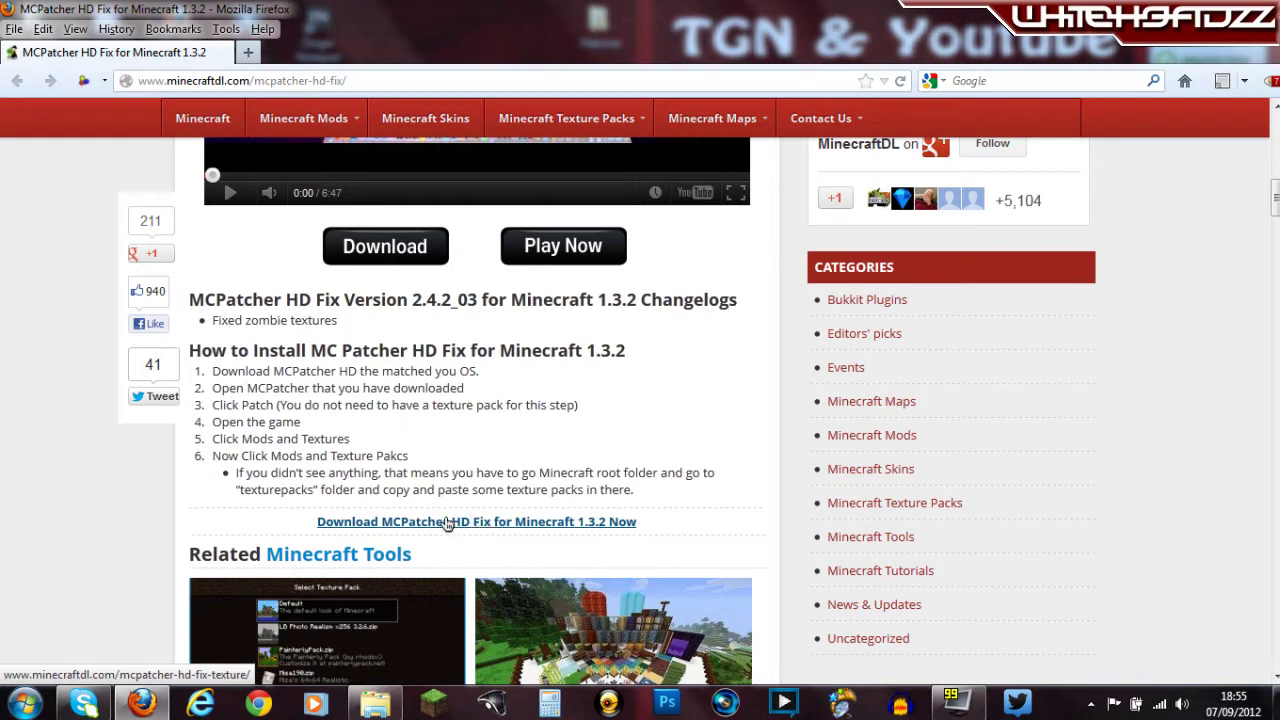
{"action": "left_click", "coordinate": [467, 524]}
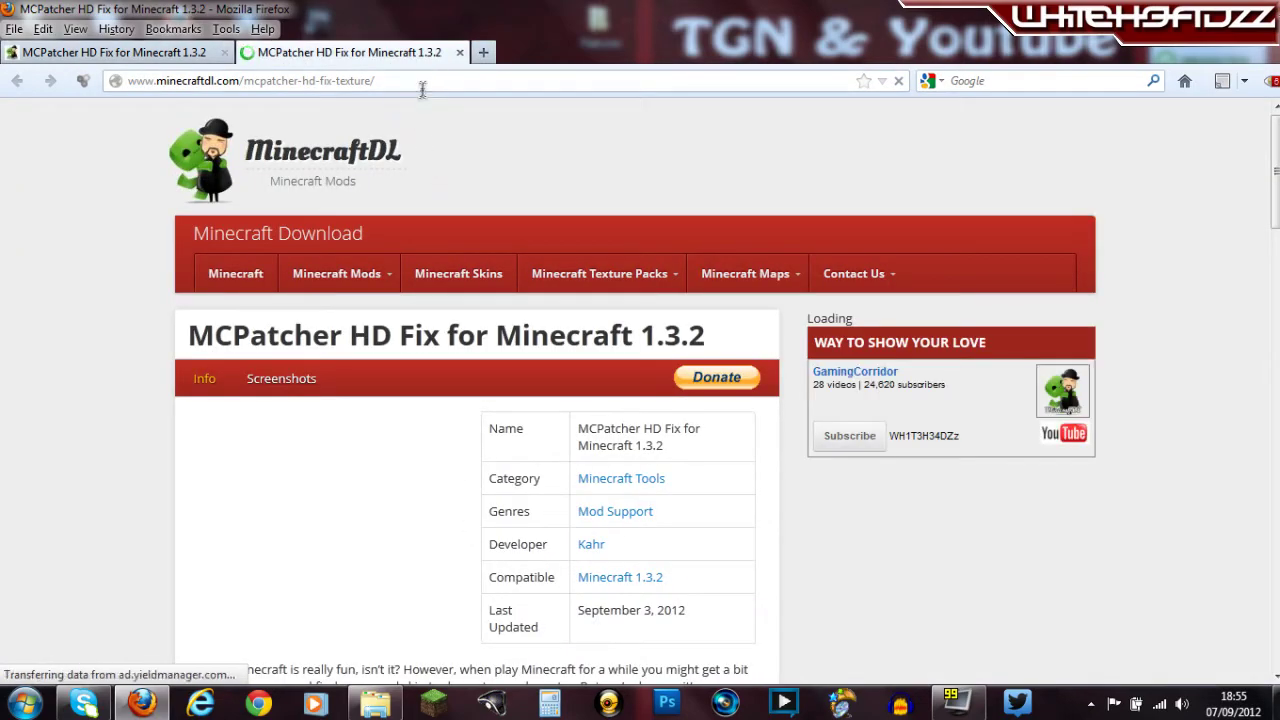
- Examine the install instructions and download link on the newly opened MCPatcher page and compare them with the original page
{"action": "scroll", "coordinate": [528, 350], "scroll_direction": "down", "scroll_amount": 2}
{"action": "scroll", "coordinate": [530, 370], "scroll_direction": "down", "scroll_amount": 4}
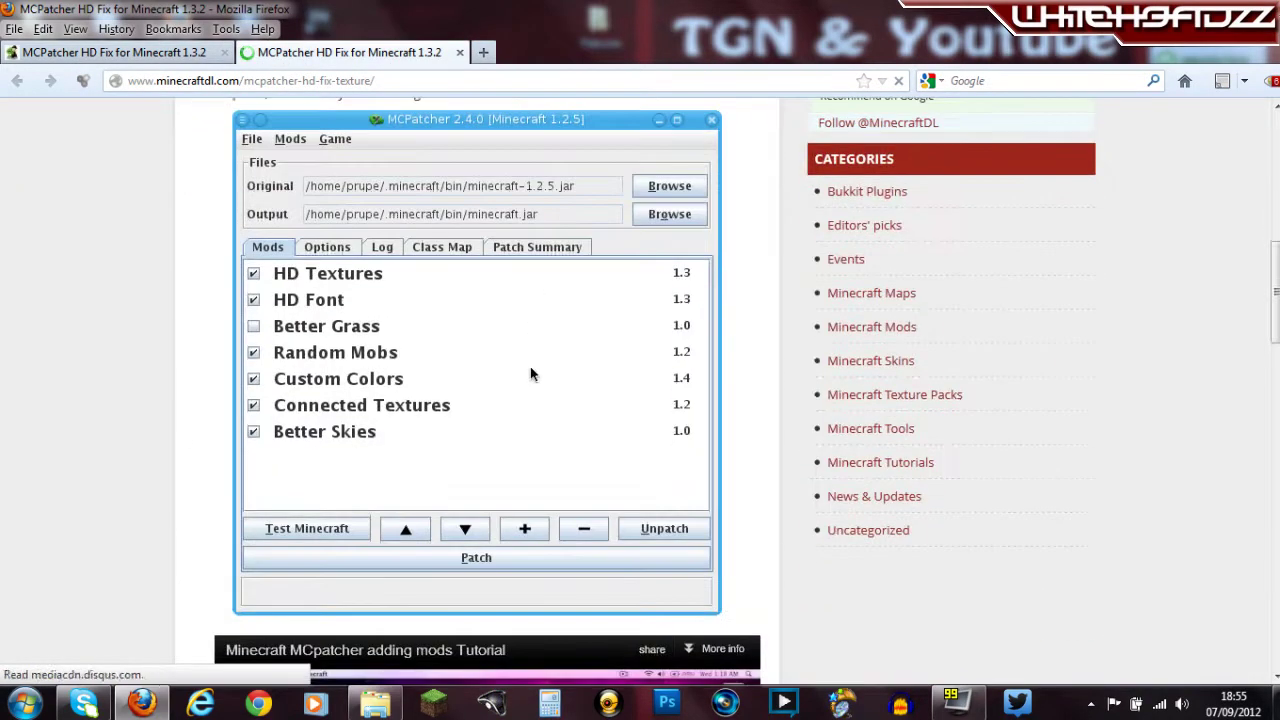
{"action": "scroll", "coordinate": [528, 371], "scroll_direction": "down", "scroll_amount": 3}
{"action": "scroll", "coordinate": [527, 432], "scroll_direction": "down", "scroll_amount": 7}
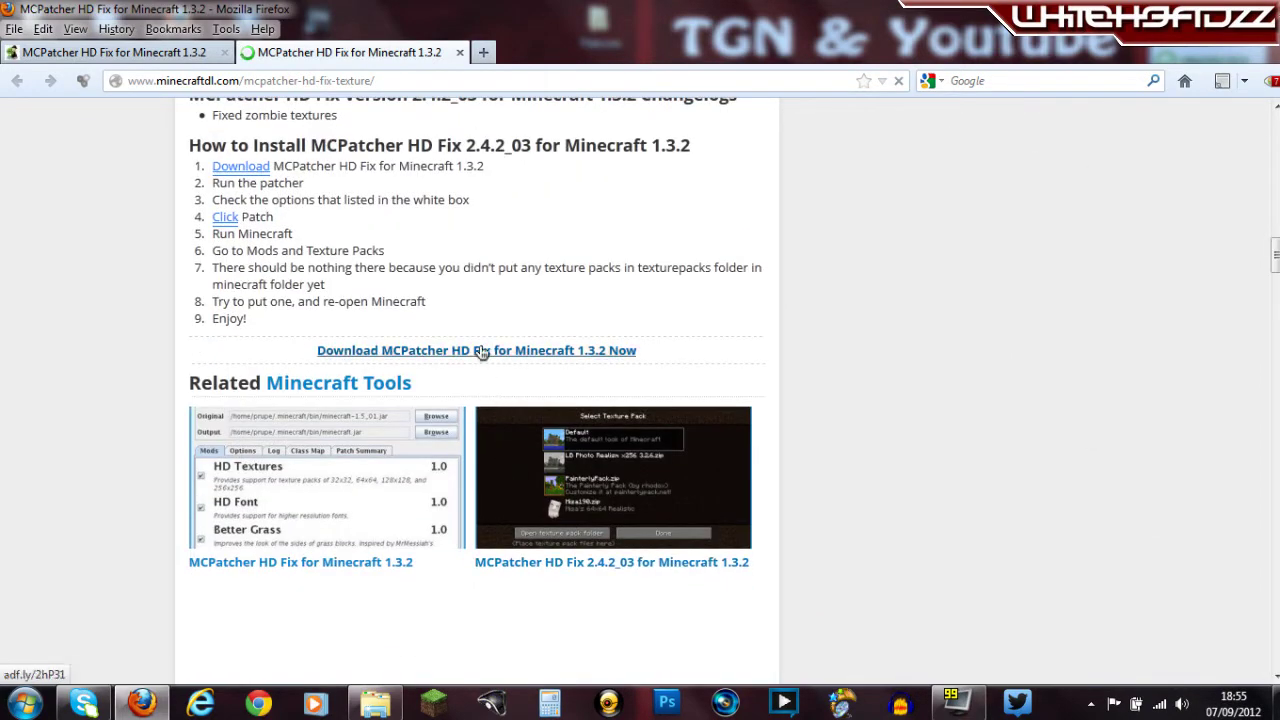
{"action": "scroll", "coordinate": [505, 294], "scroll_direction": "down", "scroll_amount": 1}
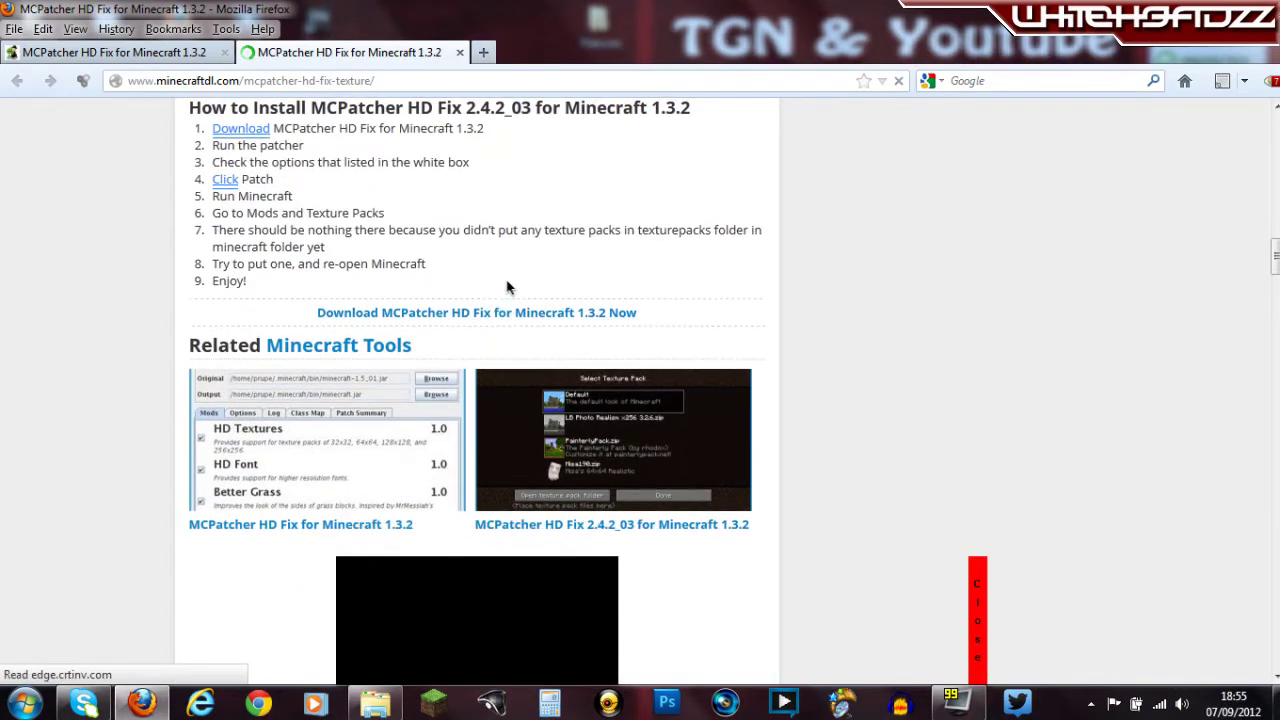
{"action": "scroll", "coordinate": [523, 312], "scroll_direction": "down", "scroll_amount": 1}
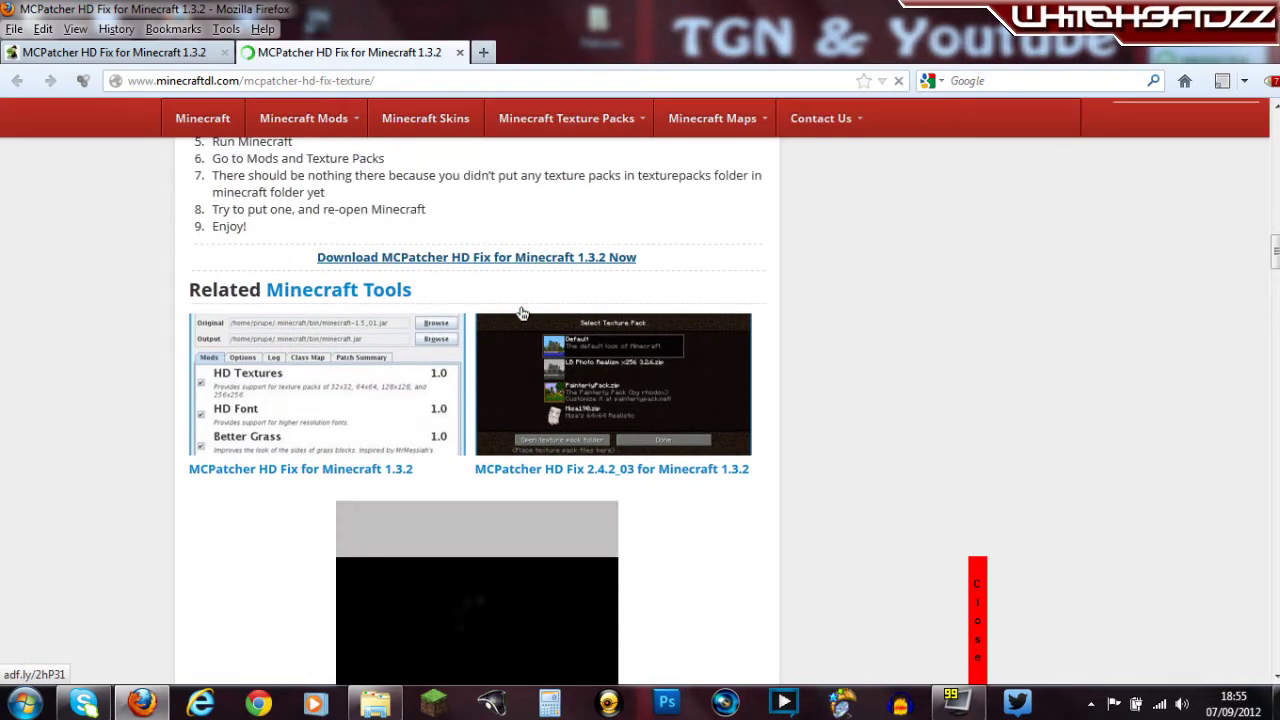
{"action": "scroll", "coordinate": [523, 314], "scroll_direction": "up", "scroll_amount": 10}
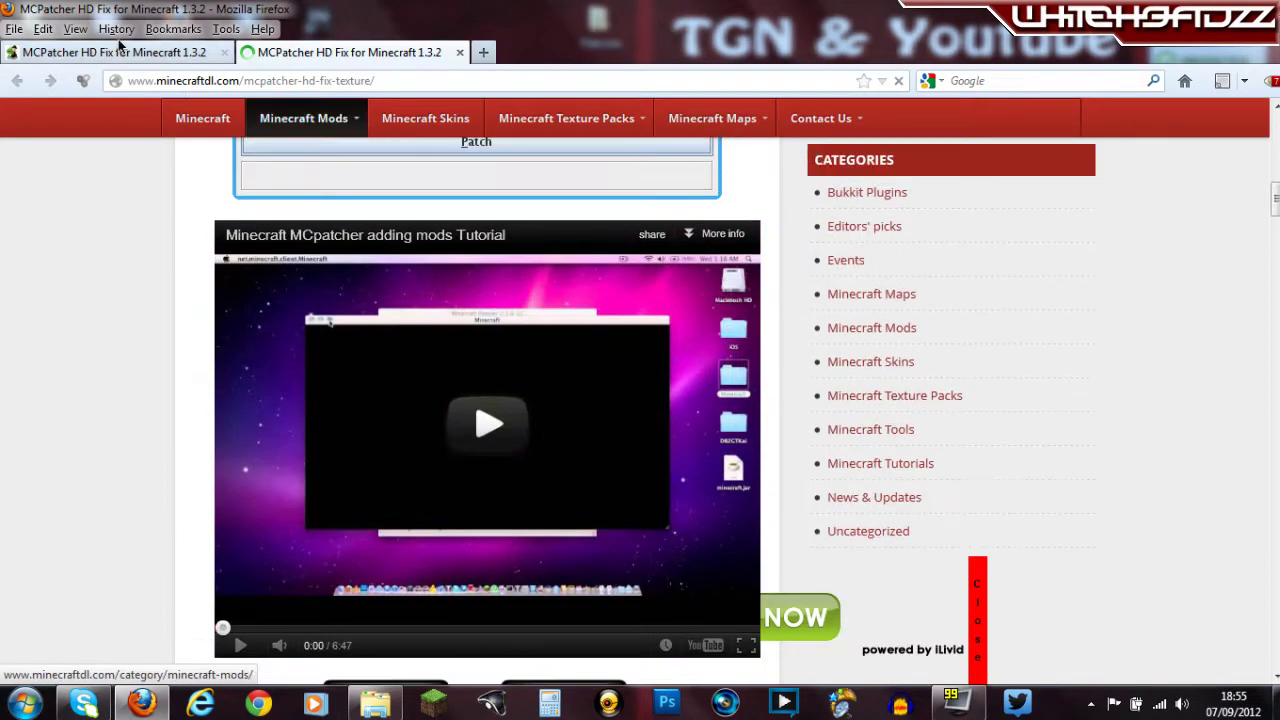
{"action": "left_click", "coordinate": [118, 52]}
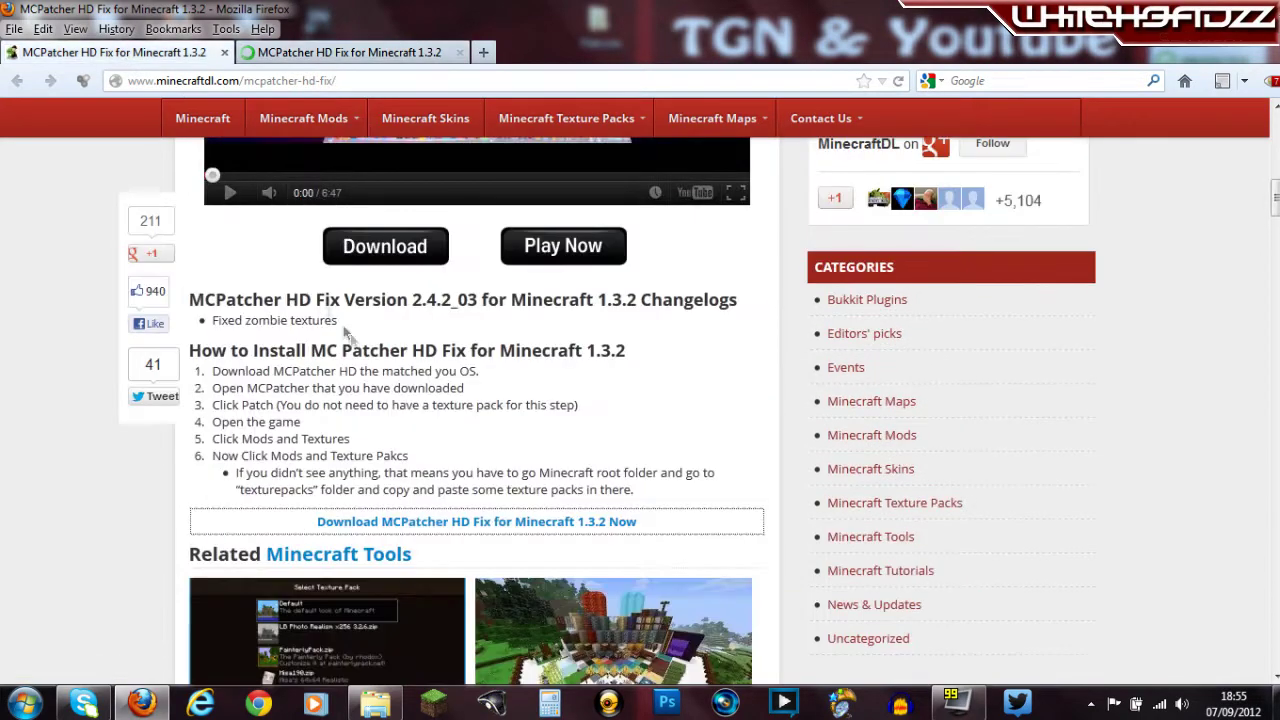
{"action": "scroll", "coordinate": [400, 280], "scroll_direction": "down", "scroll_amount": 4}
{"action": "scroll", "coordinate": [400, 280], "scroll_direction": "up", "scroll_amount": 2}
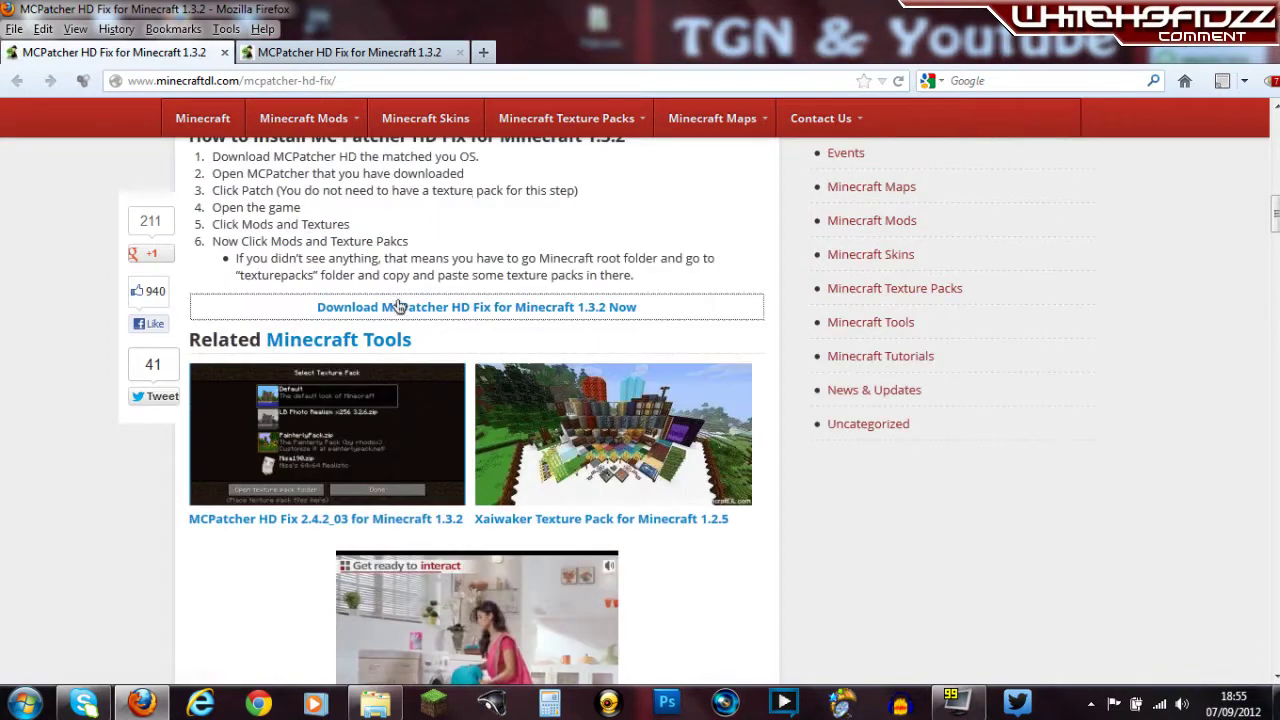
- Follow the MCPatcher HD Fix download link on the mcpatcher-hd-fix-texture page and close both MinecraftDL pages
{"action": "left_click", "coordinate": [375, 55]}
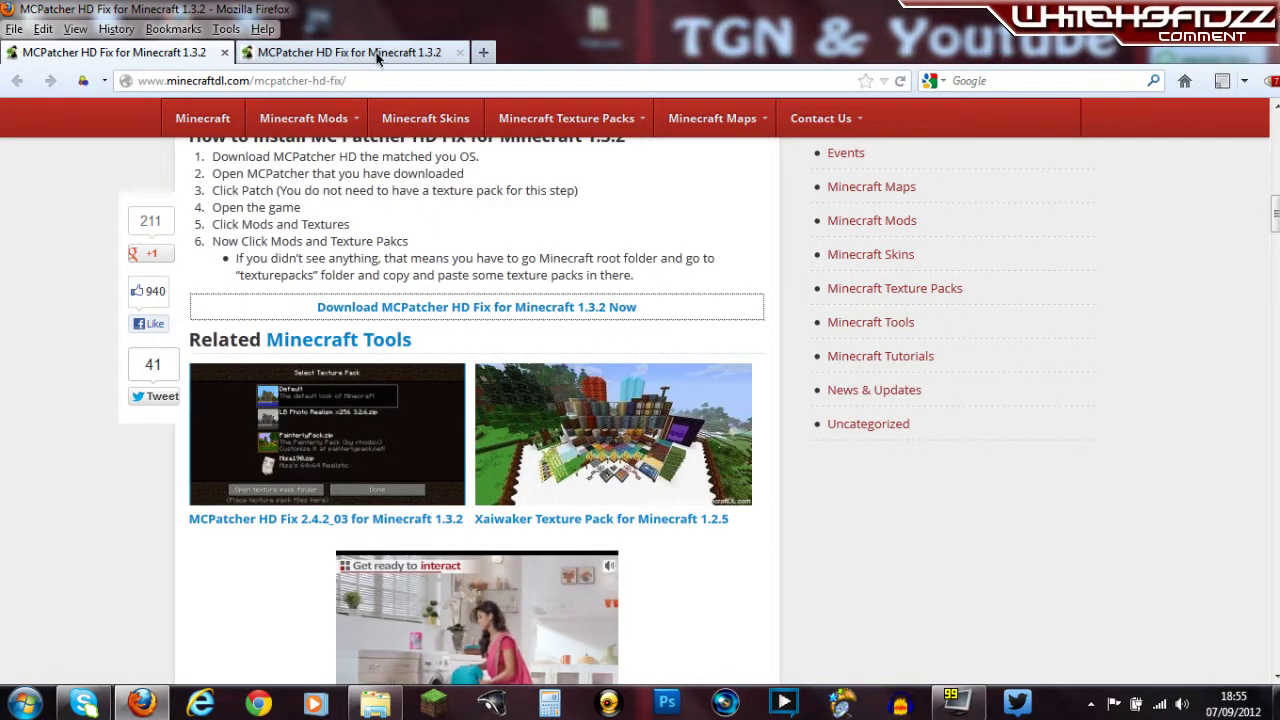
{"action": "left_click", "coordinate": [377, 57]}
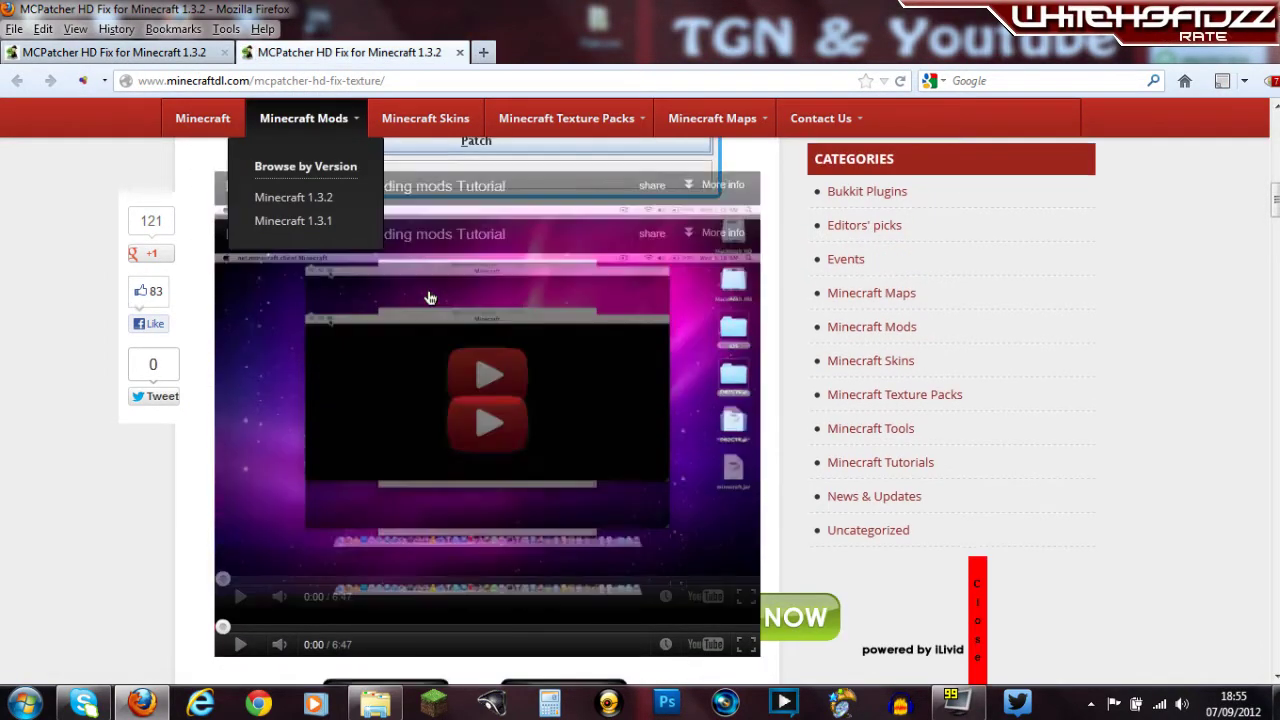
{"action": "scroll", "coordinate": [430, 298], "scroll_direction": "down", "scroll_amount": 7}
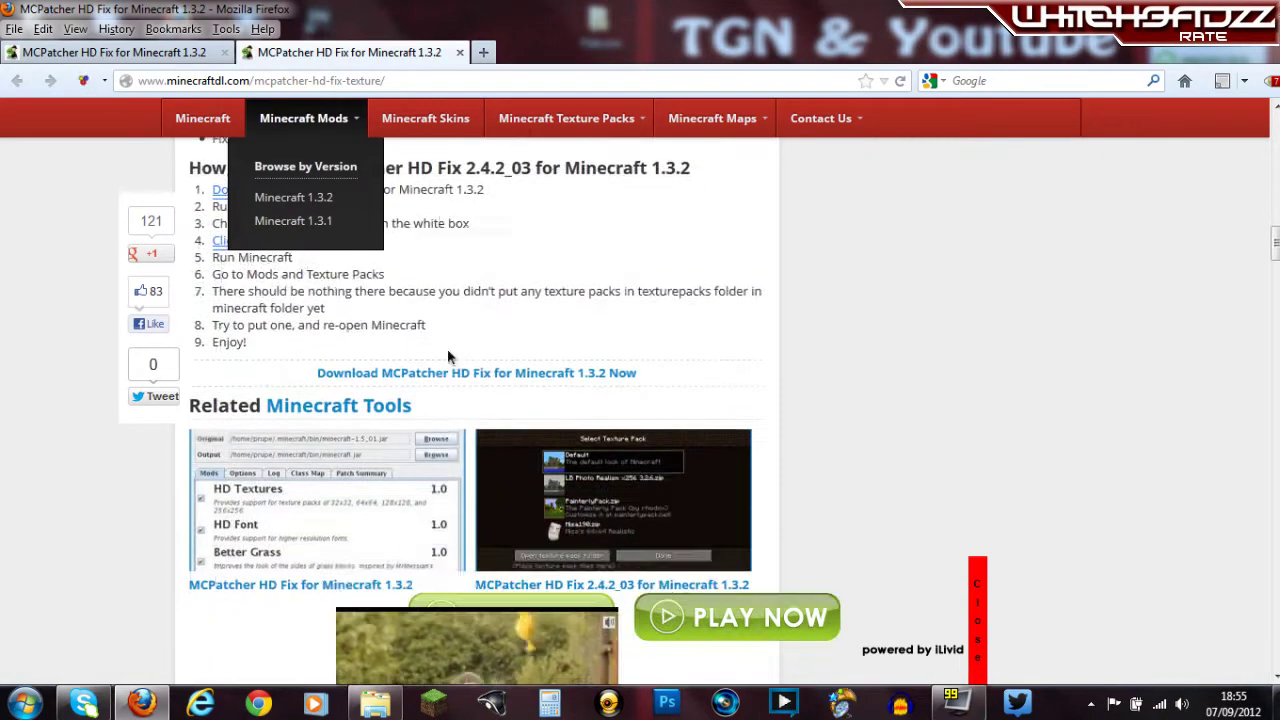
{"action": "left_click", "coordinate": [543, 372]}
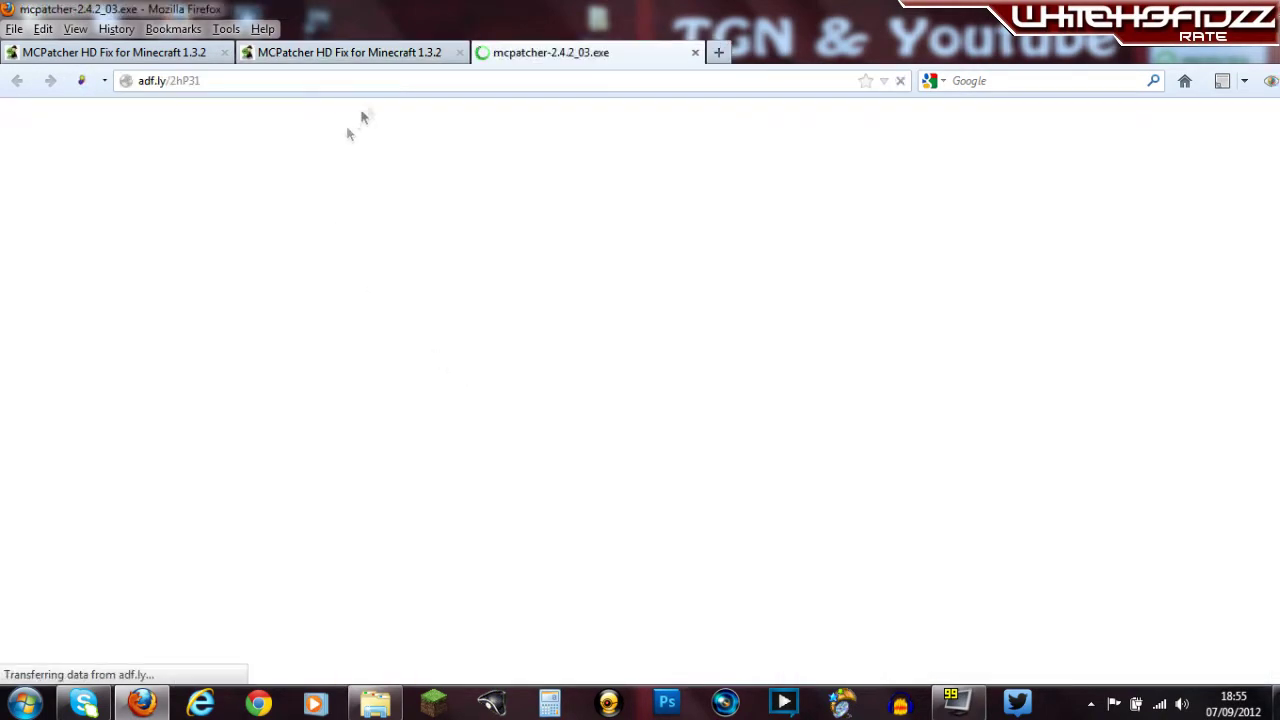
{"action": "left_click", "coordinate": [459, 52]}
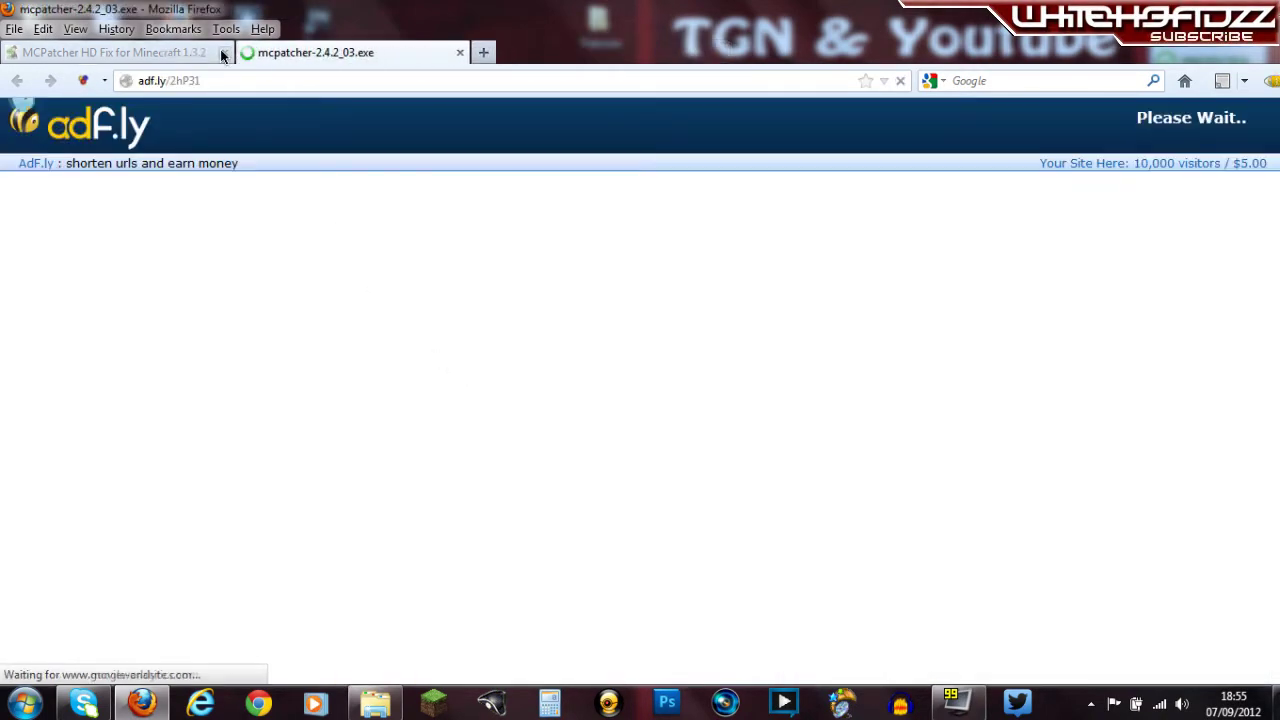
{"action": "left_click", "coordinate": [223, 53]}
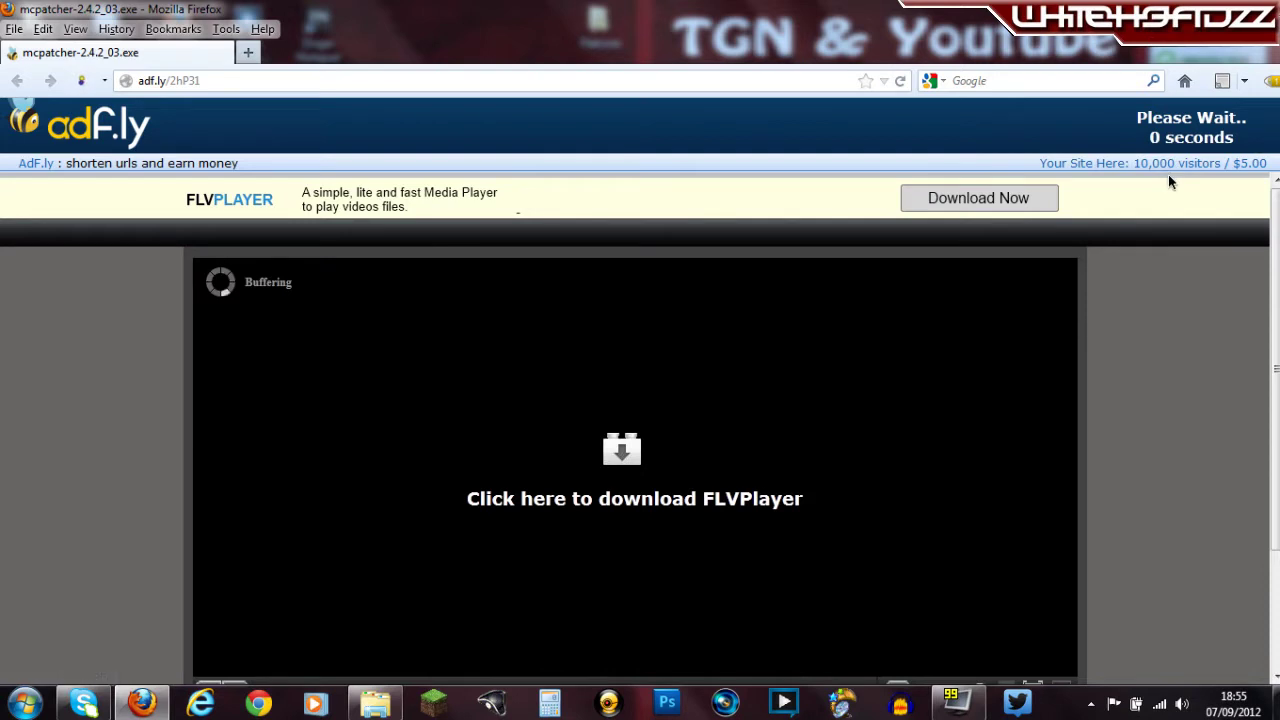
- Skip the adf.ly advert and download mcpatcher-2.4.2_03.exe from MediaFire
{"action": "left_click", "coordinate": [1177, 133]}
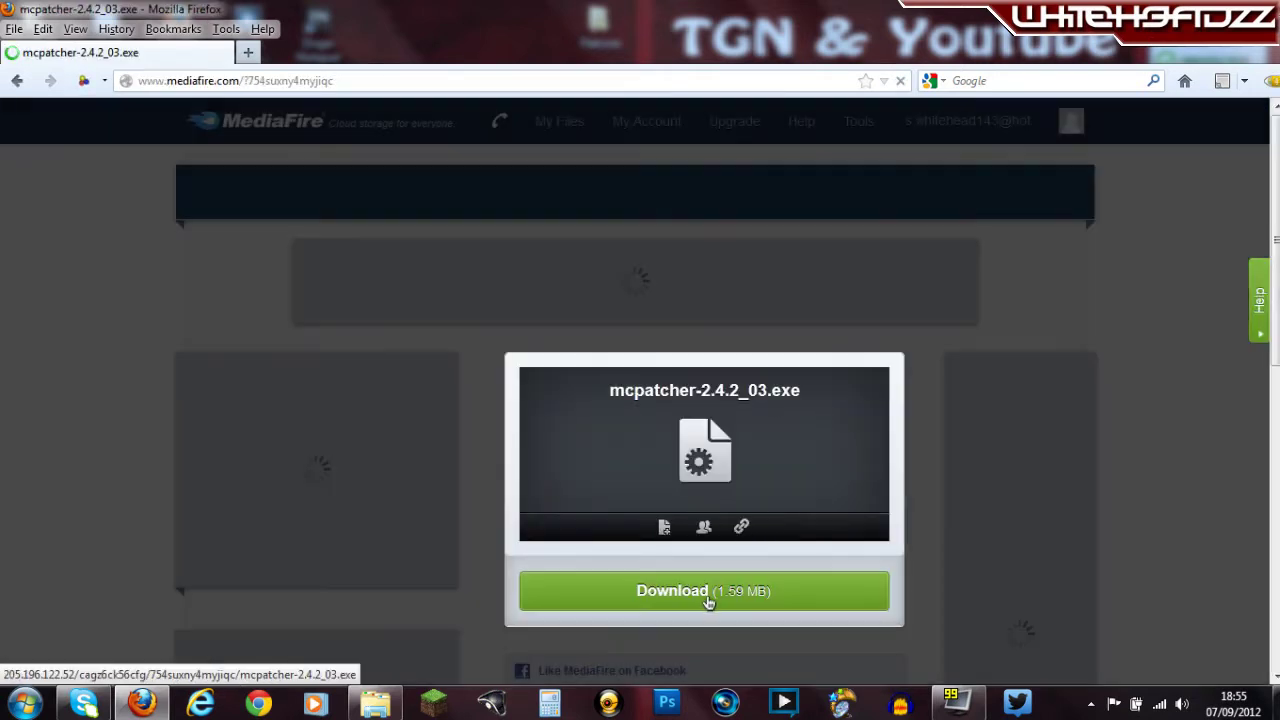
{"action": "left_click", "coordinate": [706, 594]}
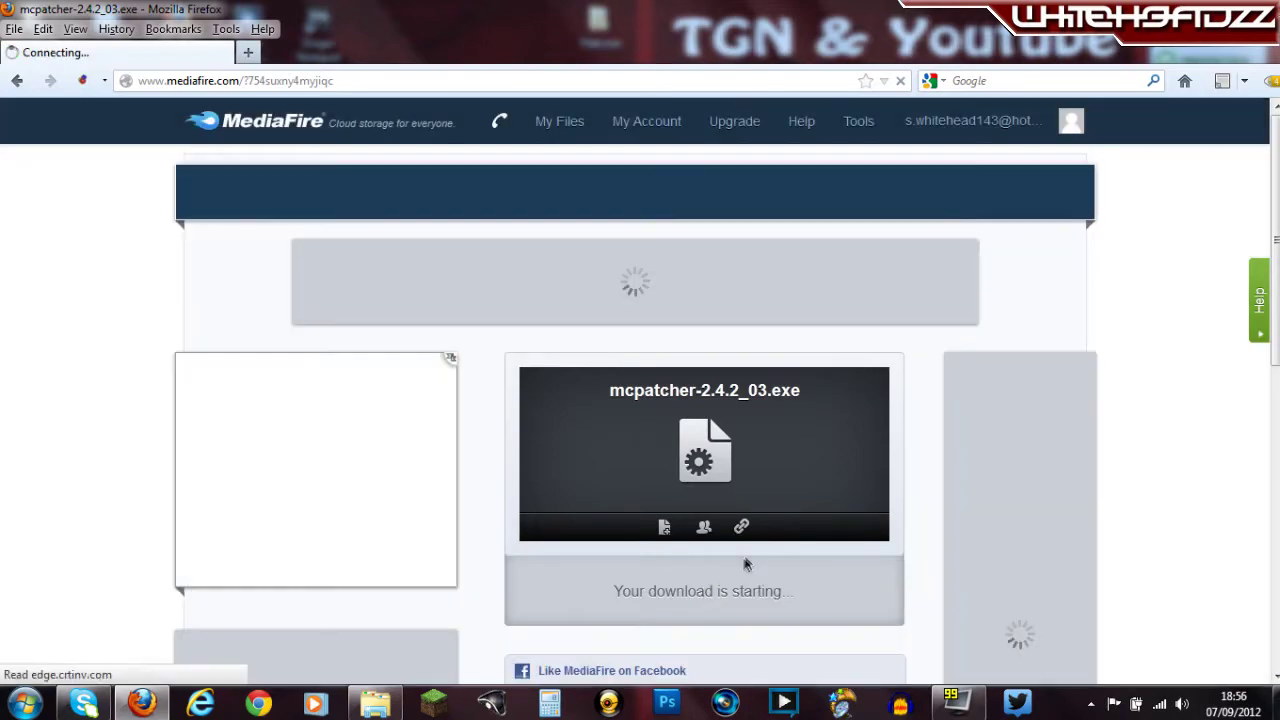
{"action": "left_click", "coordinate": [738, 505]}
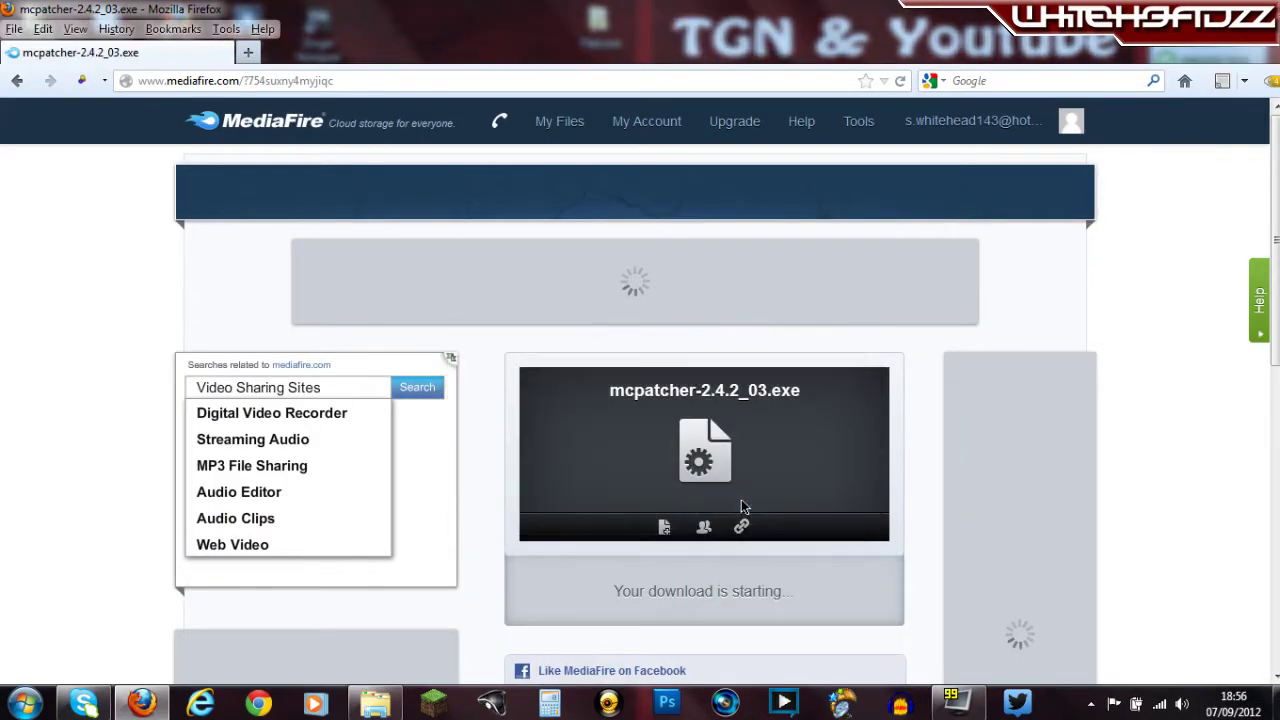
- Place the downloaded mcpatcher-2.4.2_03(1).exe on the desktop, close the Downloads window and launch the patcher
{"action": "left_click", "coordinate": [1197, 8]}
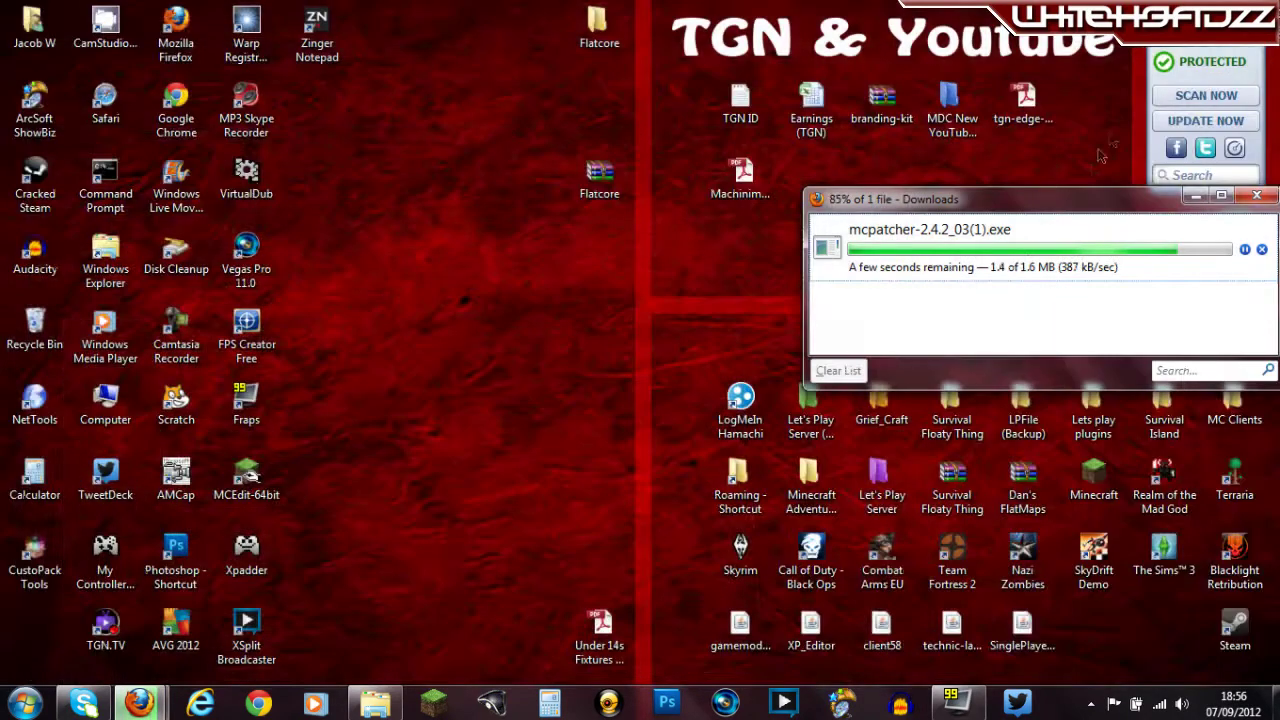
{"action": "left_click", "coordinate": [887, 250]}
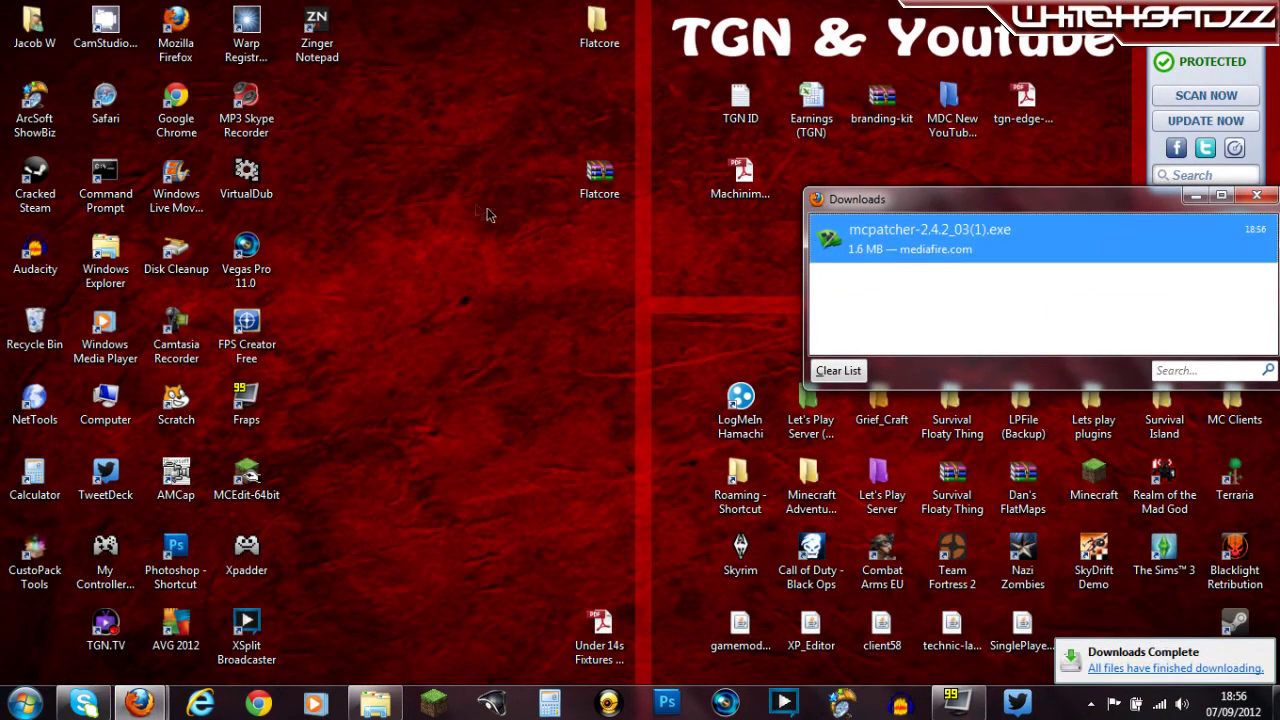
{"action": "left_click_drag", "start_coordinate": [832, 242], "coordinate": [300, 155]}
{"action": "left_click", "coordinate": [1257, 195]}
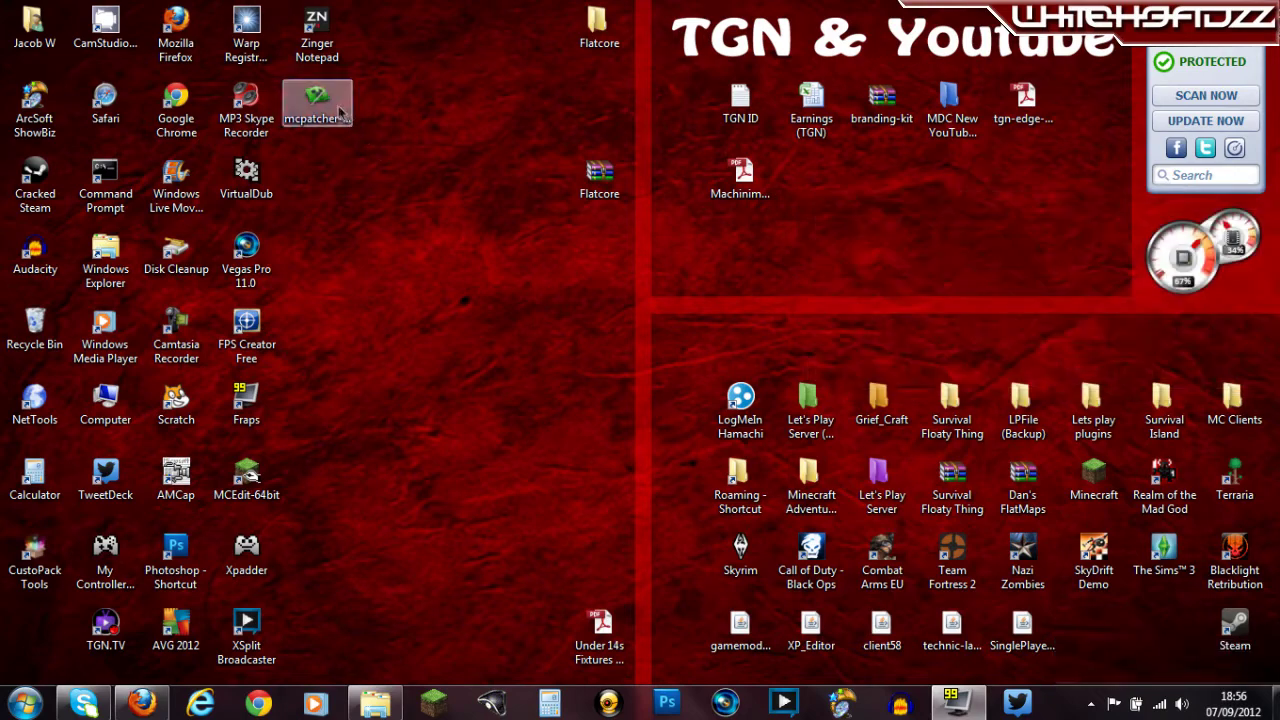
{"action": "double_click", "coordinate": [339, 111]}
{"action": "left_click", "coordinate": [688, 369]}
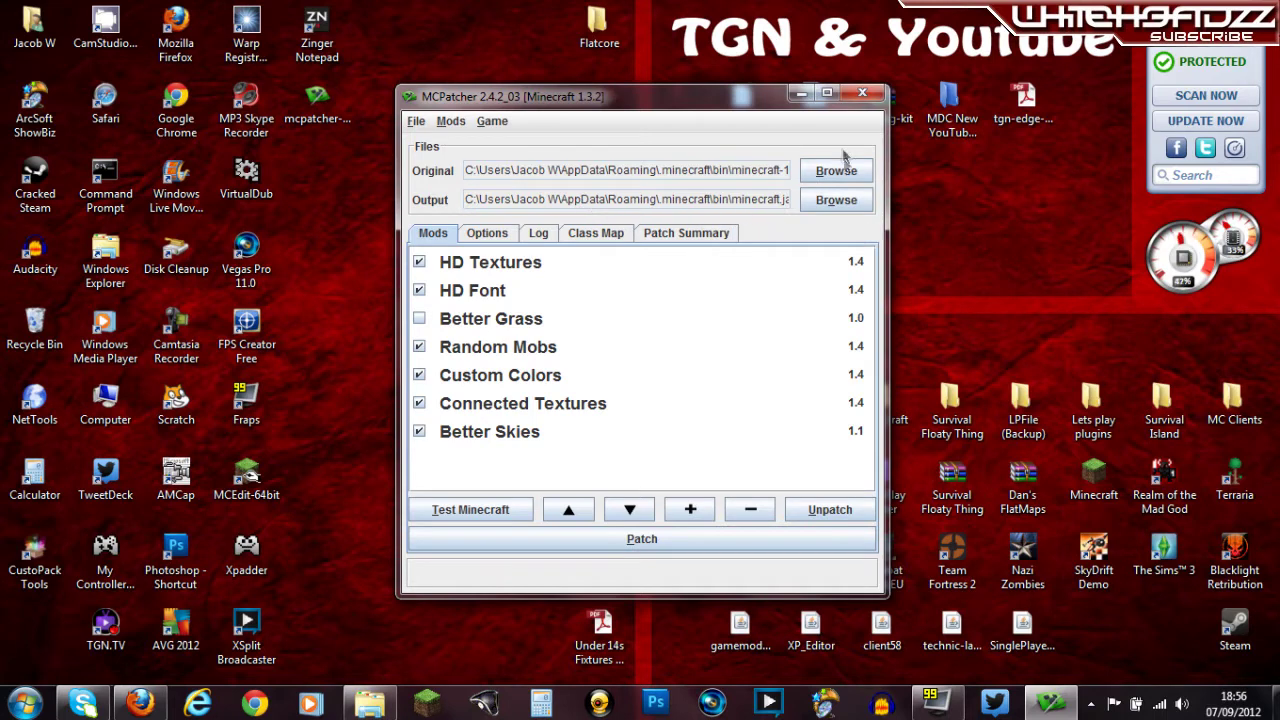
- Examine MCPatcher's mod and game commands, its options, log, class map and patch summary
{"action": "left_click", "coordinate": [450, 121]}
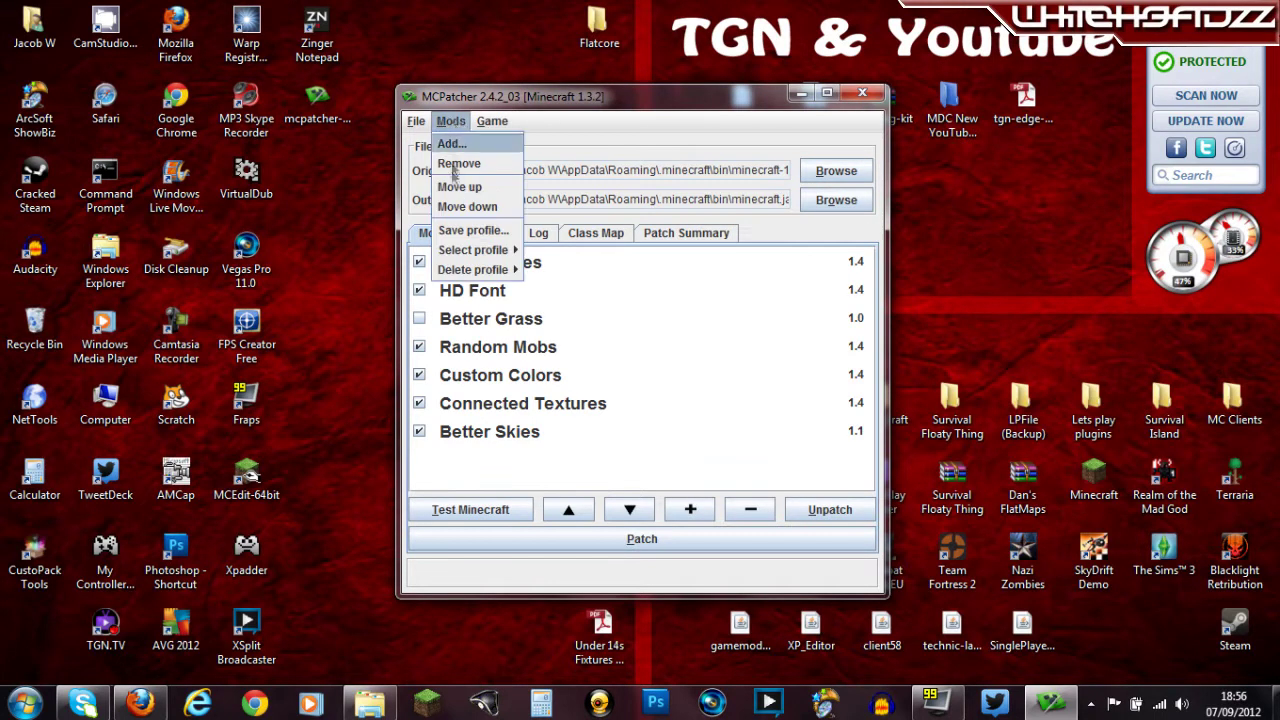
{"action": "mouse_move", "coordinate": [491, 124]}
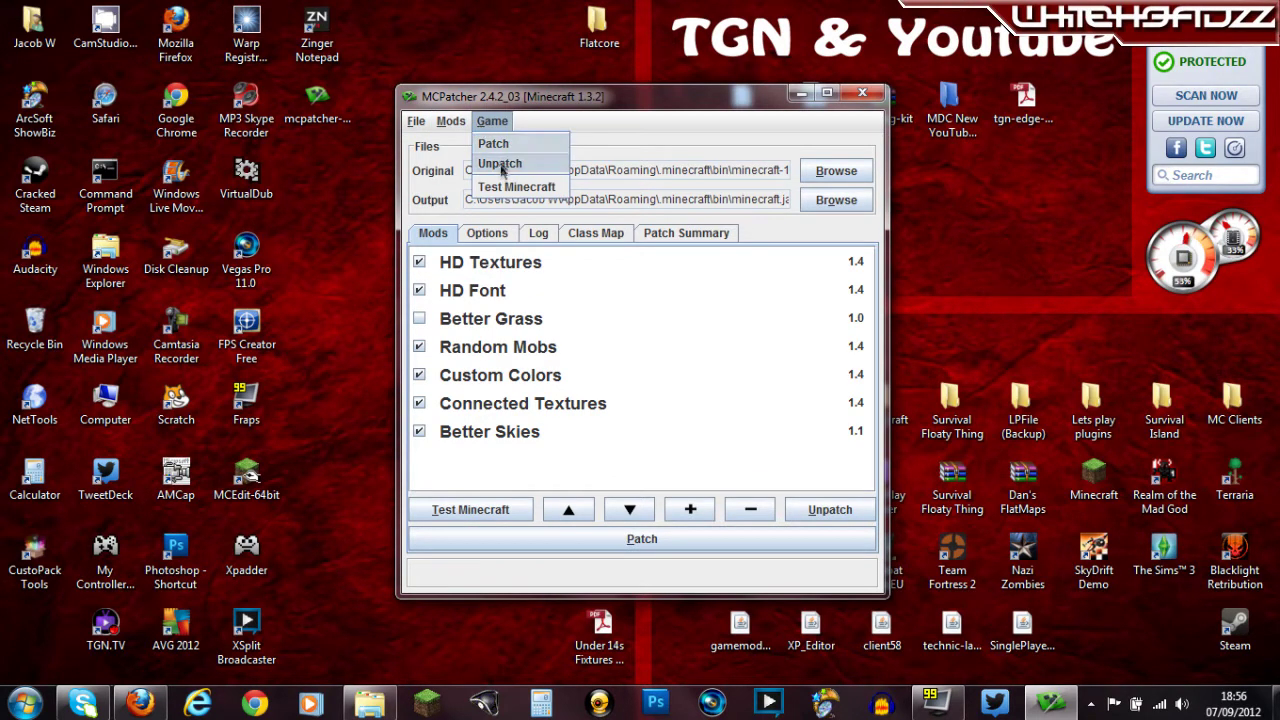
{"action": "left_click", "coordinate": [480, 233]}
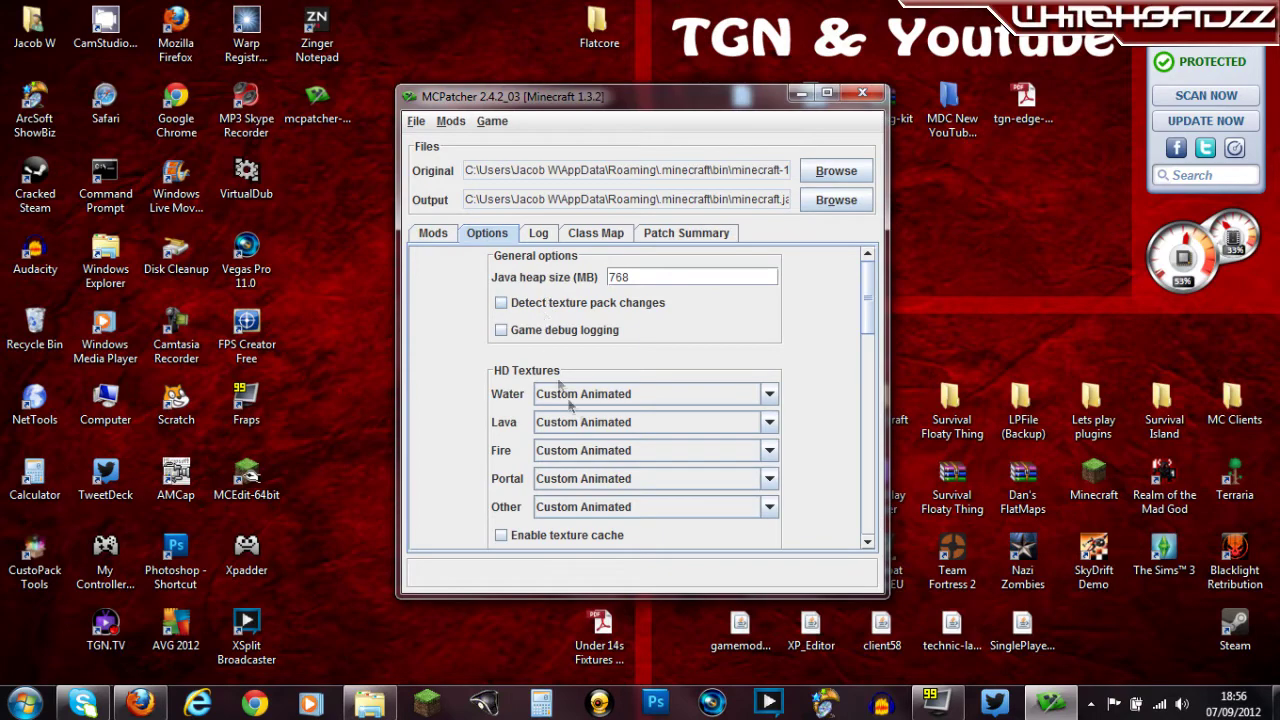
{"action": "left_click_drag", "start_coordinate": [865, 288], "coordinate": [866, 400]}
{"action": "left_click", "coordinate": [538, 233]}
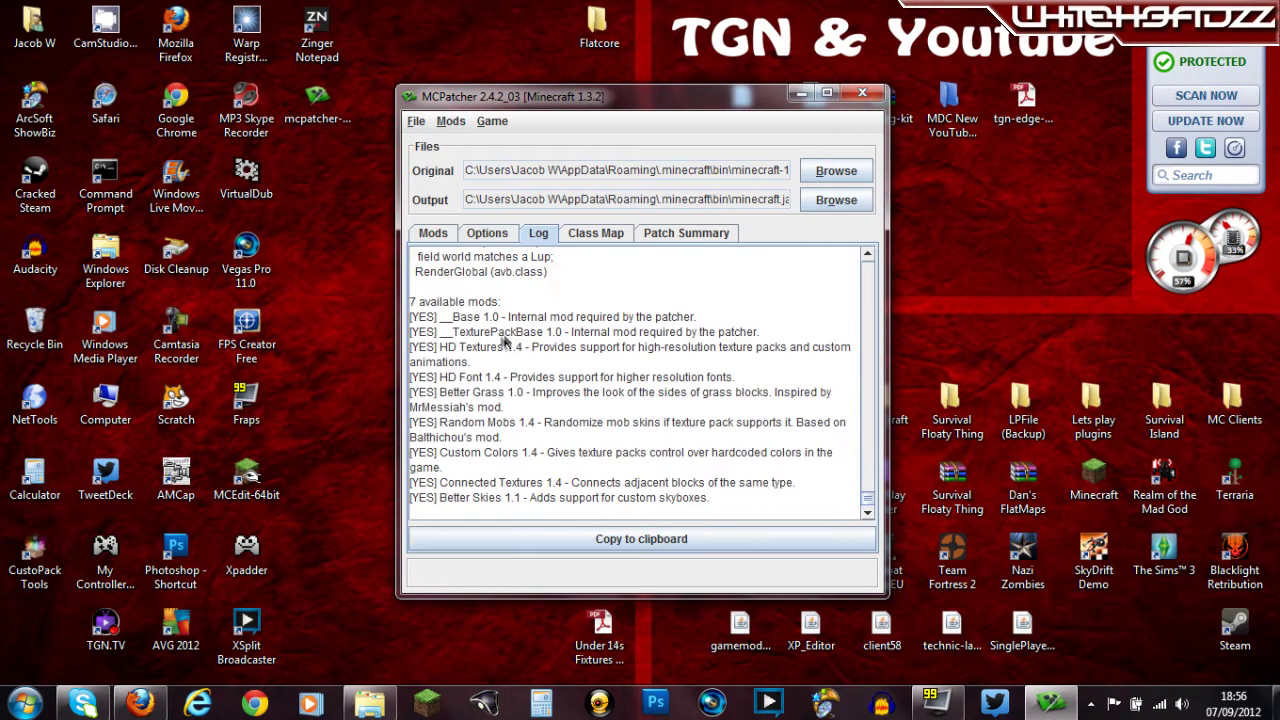
{"action": "scroll", "coordinate": [592, 301], "scroll_direction": "up", "scroll_amount": 1}
{"action": "scroll", "coordinate": [592, 301], "scroll_direction": "down", "scroll_amount": 1}
{"action": "scroll", "coordinate": [600, 280], "scroll_direction": "up", "scroll_amount": 4}
{"action": "left_click", "coordinate": [622, 234]}
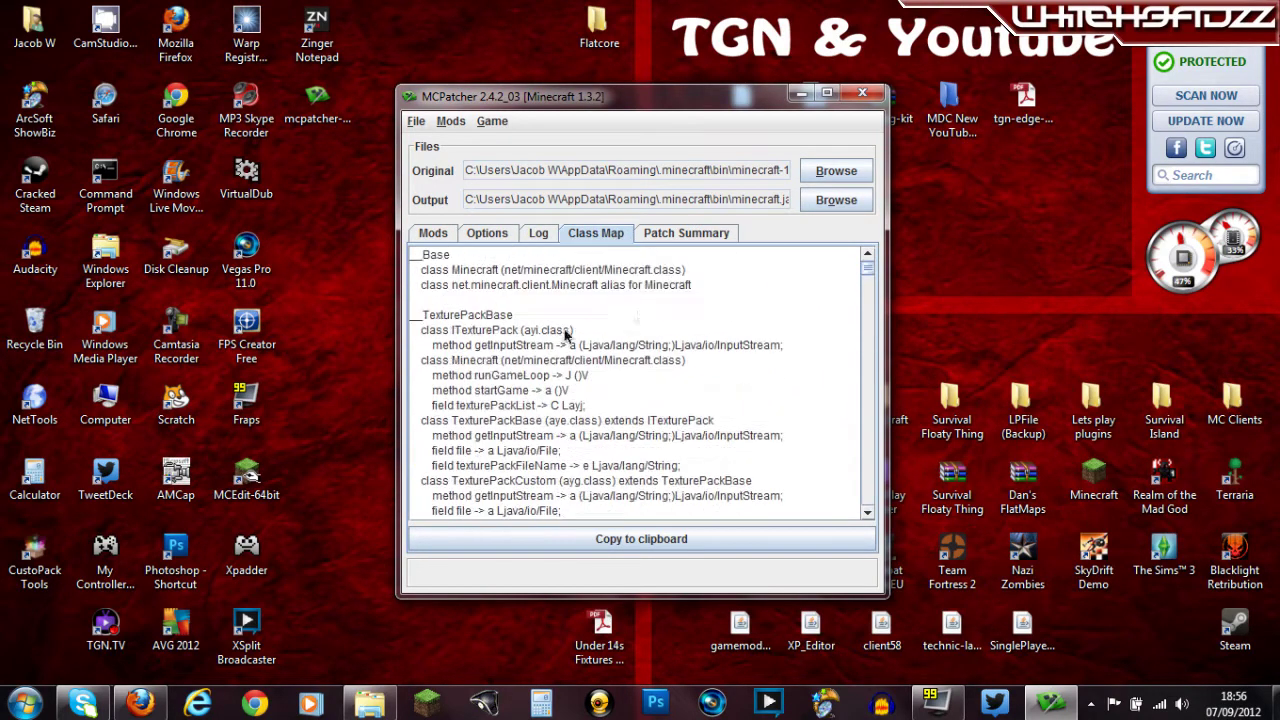
{"action": "left_click", "coordinate": [700, 234]}
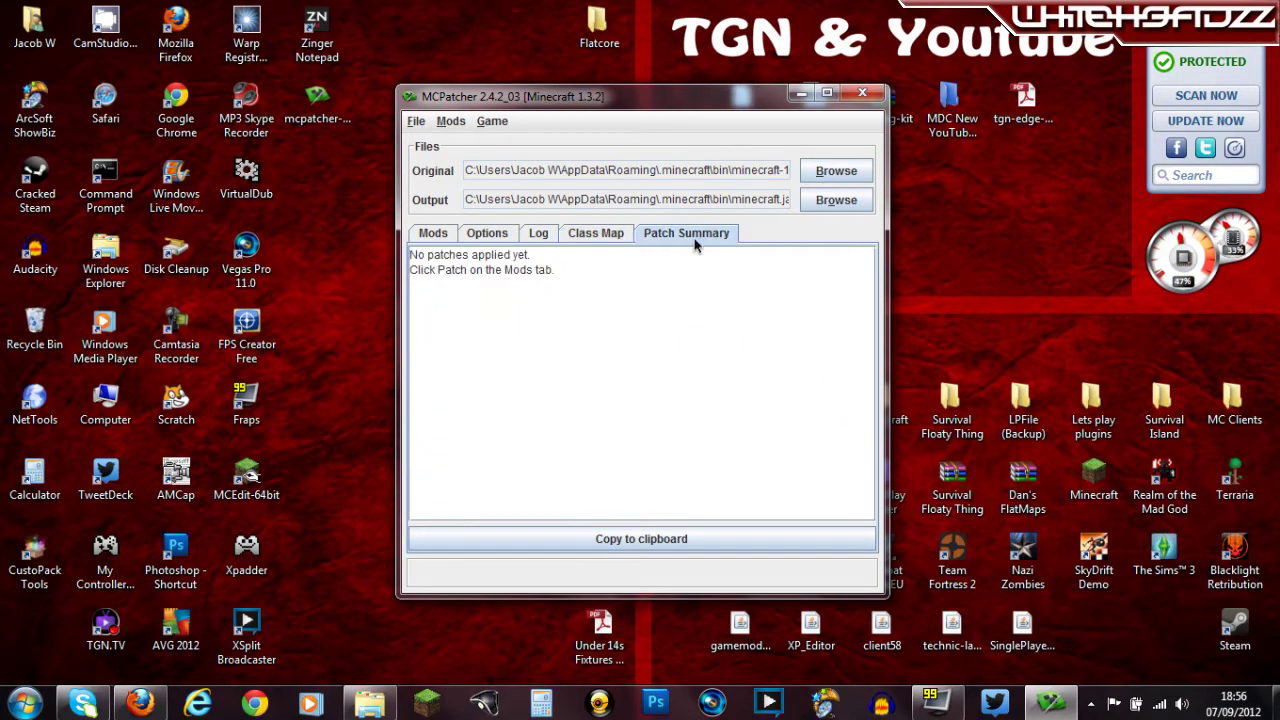
- Return to the mod list and patch Minecraft with every listed mod selected except Better Grass
{"action": "left_click", "coordinate": [442, 234]}
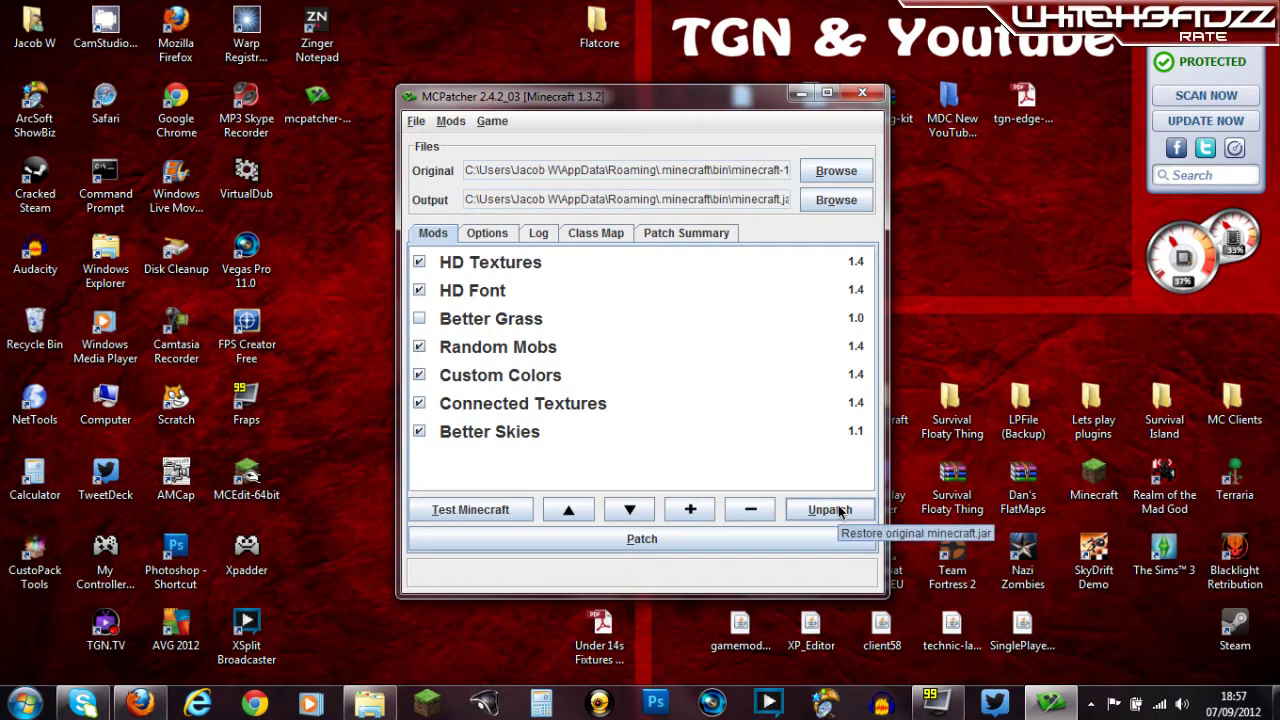
{"action": "left_click", "coordinate": [636, 541]}
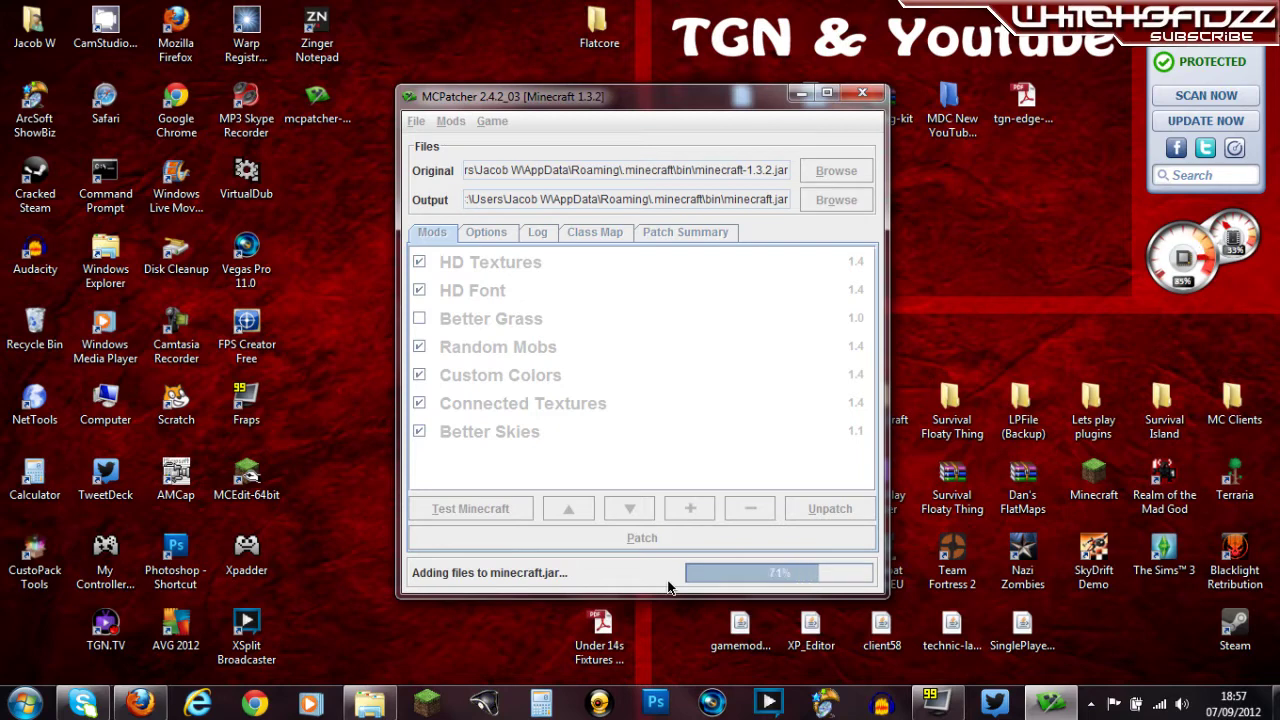
- Look at the chooser for adding a mod zip file, close it without adding anything, and view the input and output file commands
{"action": "left_click", "coordinate": [452, 121]}
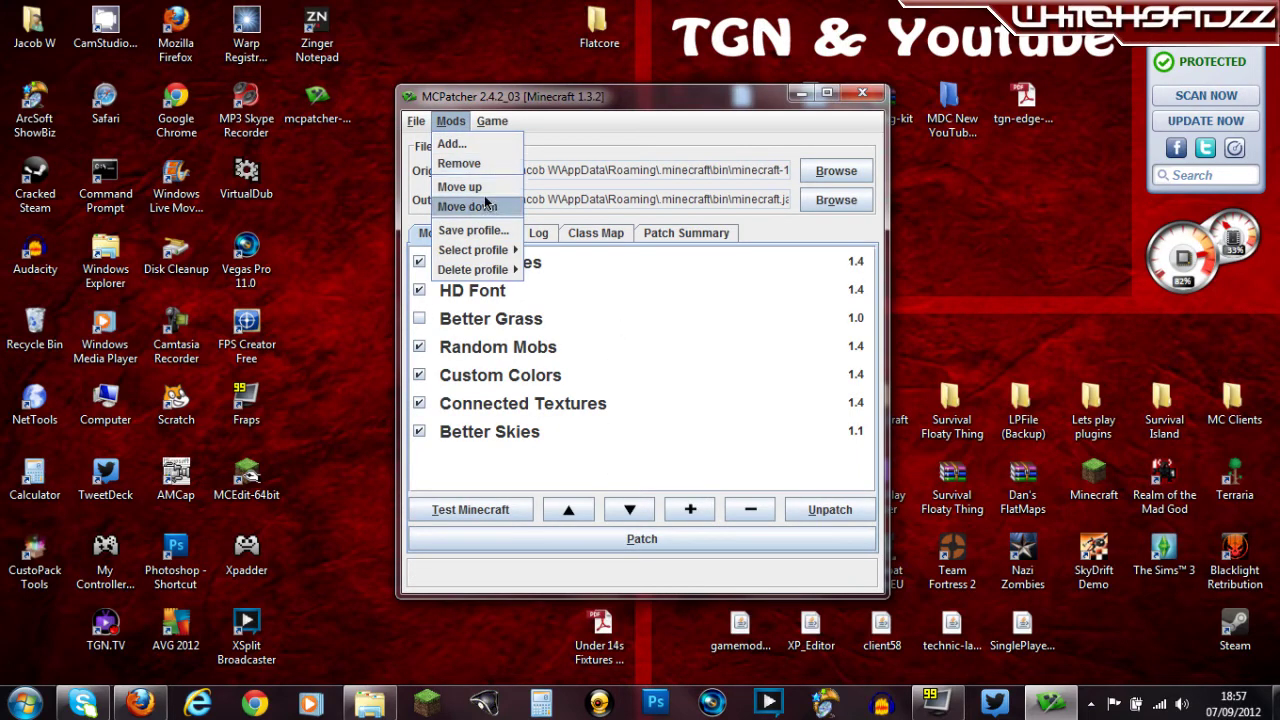
{"action": "left_click", "coordinate": [494, 143]}
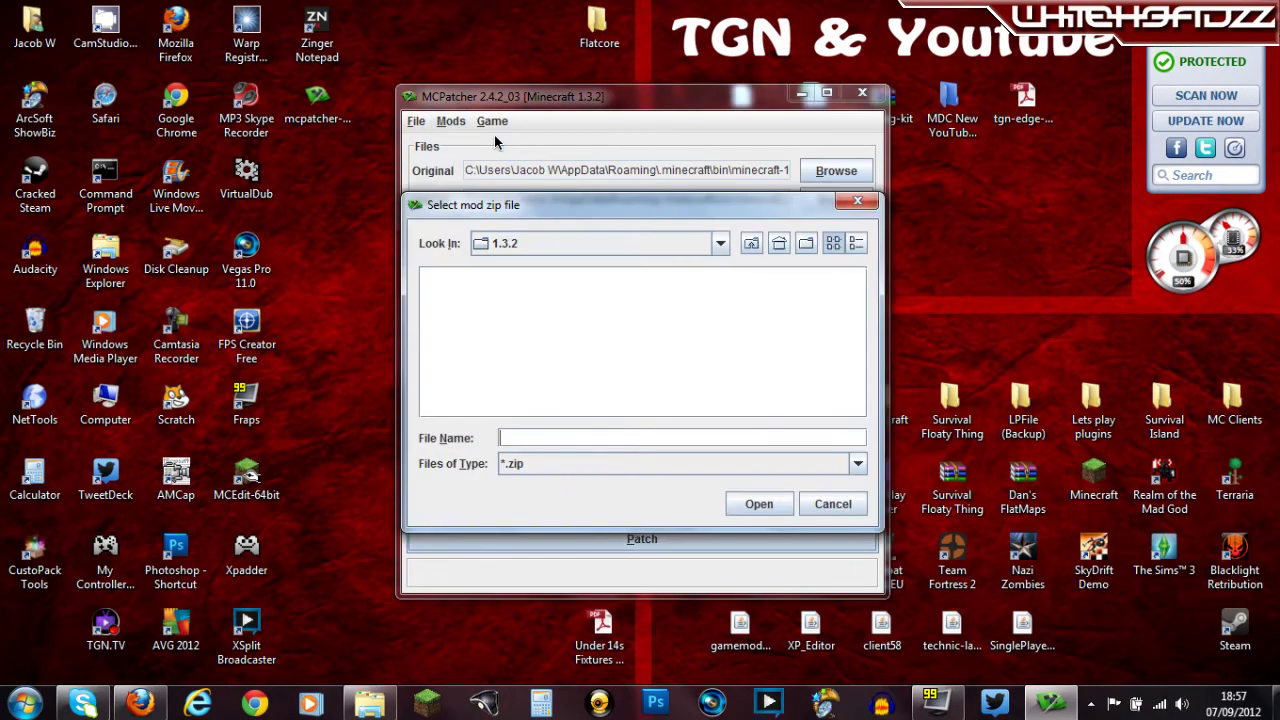
{"action": "left_click_drag", "start_coordinate": [514, 213], "coordinate": [598, 139]}
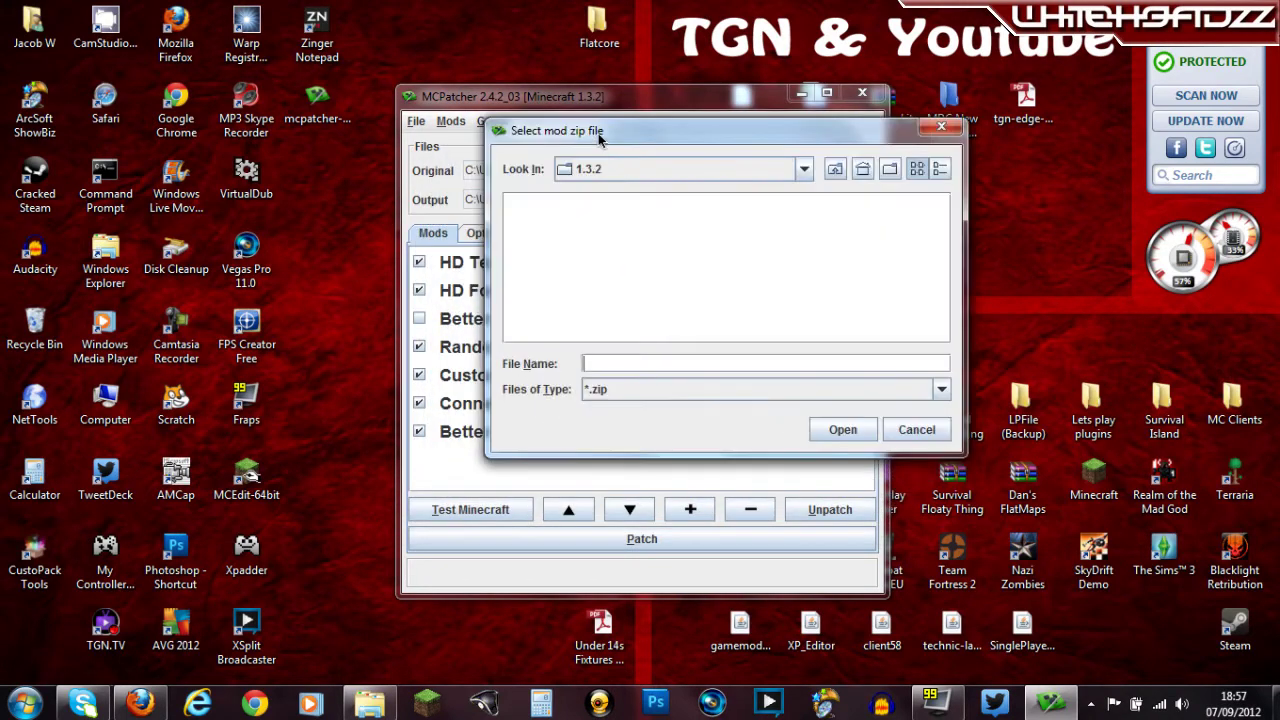
{"action": "left_click", "coordinate": [941, 129]}
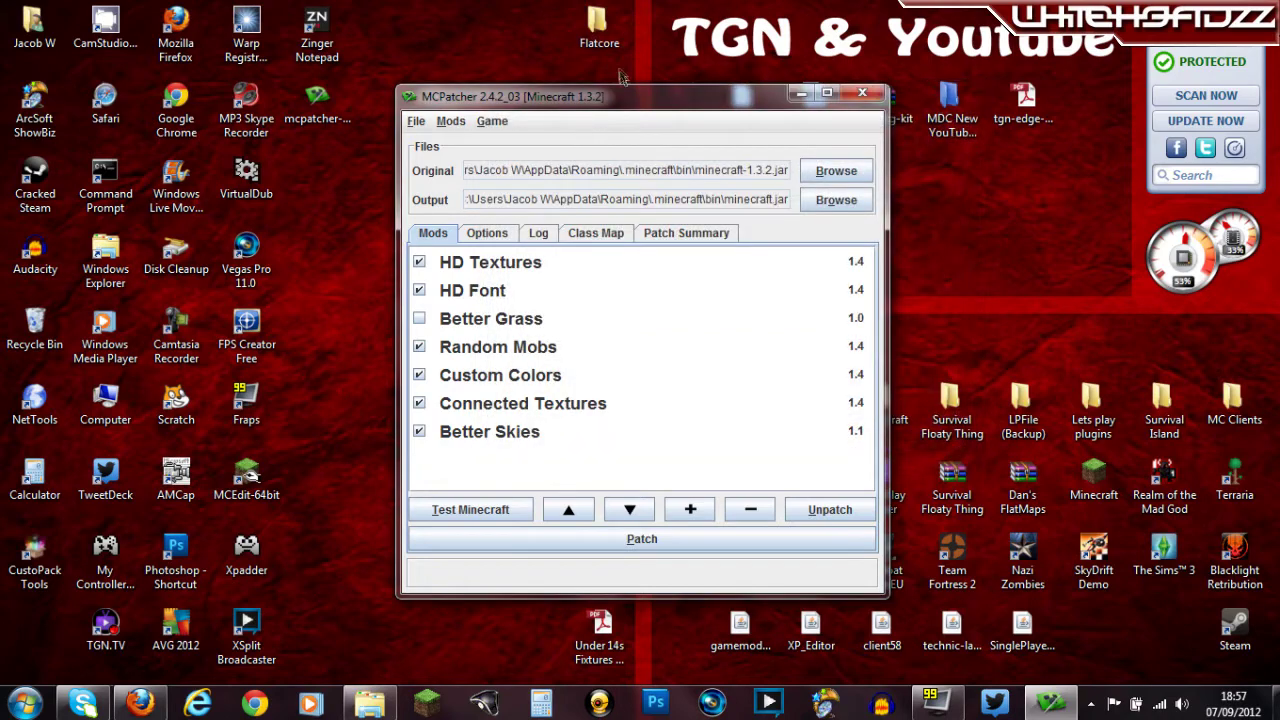
{"action": "left_click", "coordinate": [416, 121]}
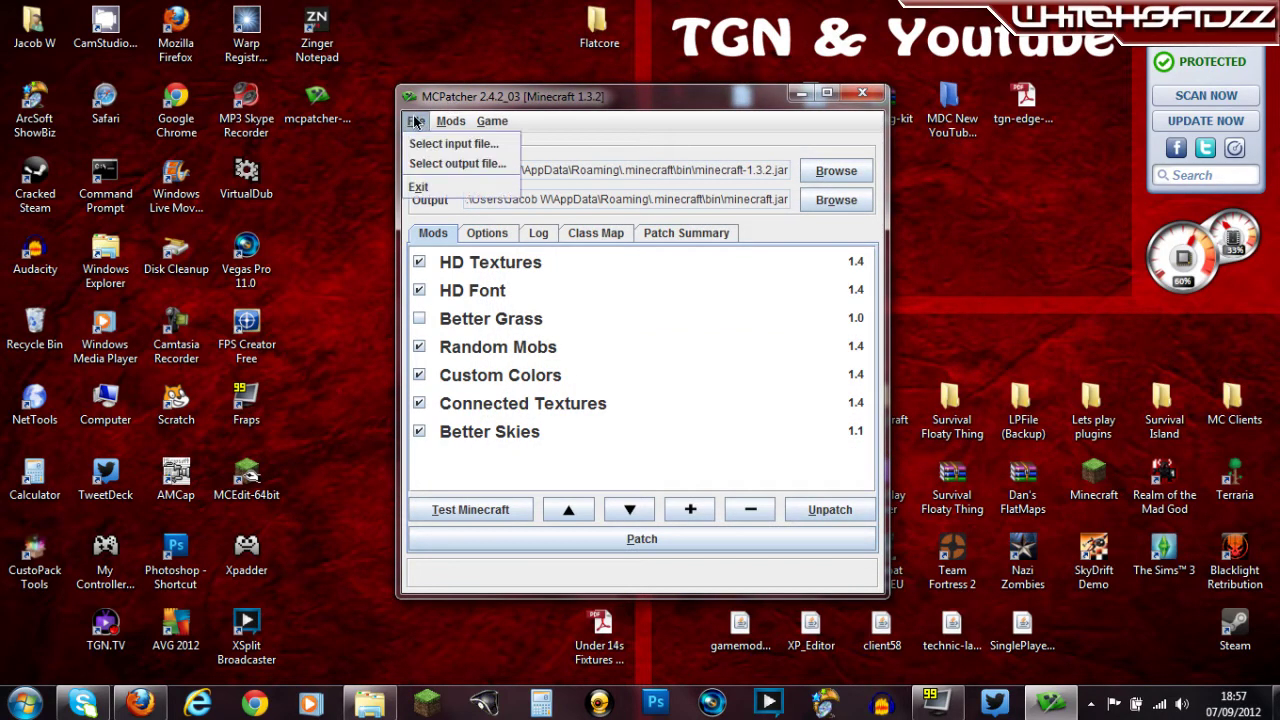
{"action": "left_click", "coordinate": [620, 138]}
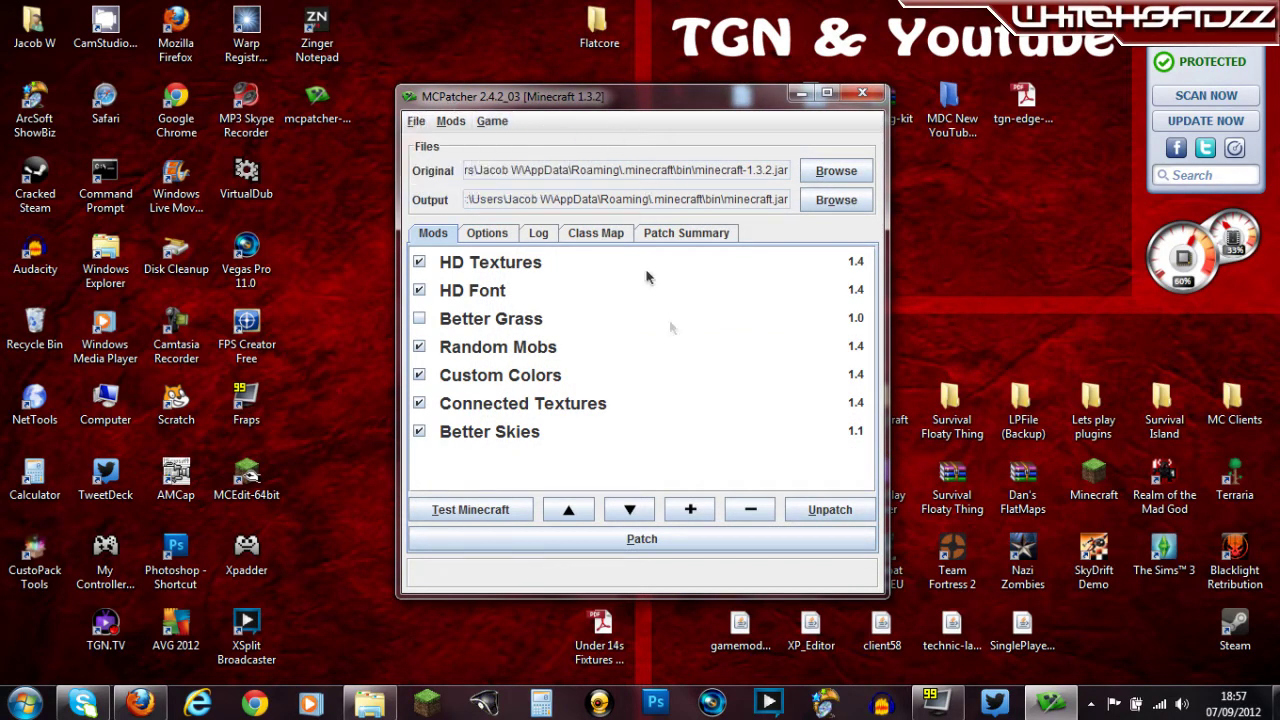
- Test-launch the patched Minecraft and select the DokuCraft - The Saga Continues 1.3.1 Light.zip texture pack
{"action": "left_click", "coordinate": [500, 508]}
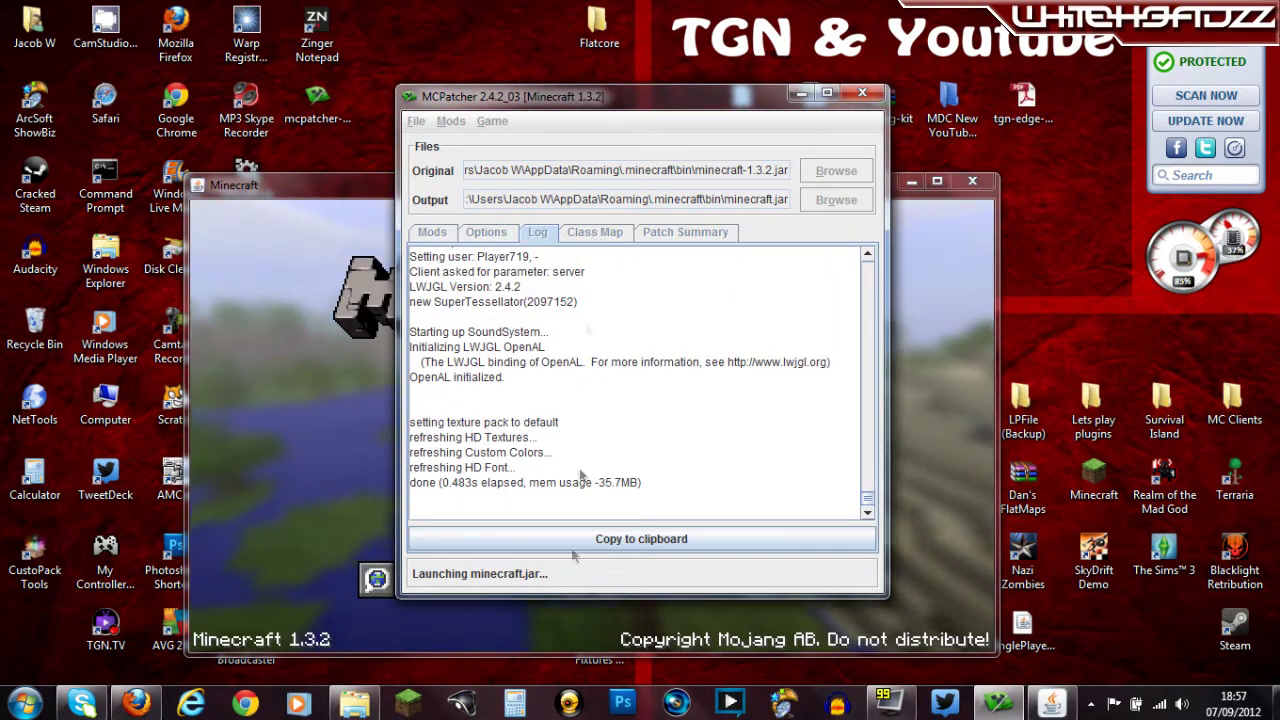
{"action": "left_click", "coordinate": [336, 210]}
{"action": "left_click", "coordinate": [589, 509]}
{"action": "scroll", "coordinate": [618, 515], "scroll_direction": "down", "scroll_amount": 3}
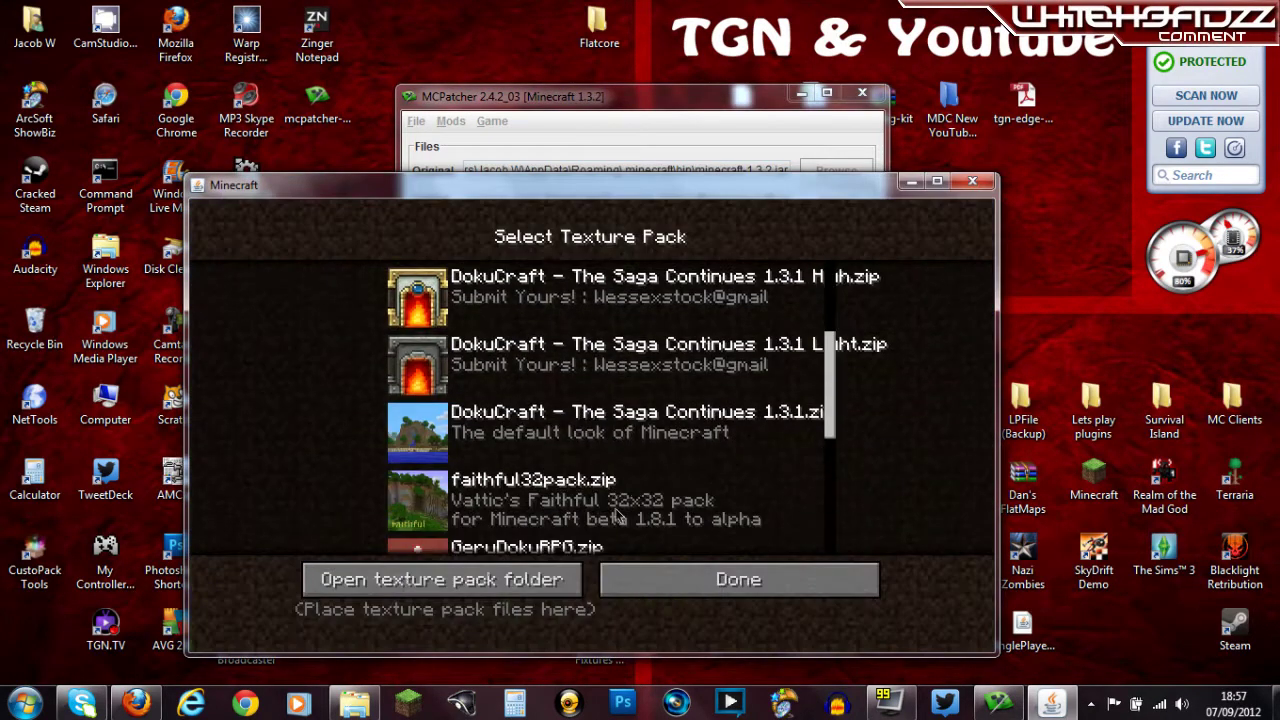
{"action": "scroll", "coordinate": [618, 515], "scroll_direction": "up", "scroll_amount": 2}
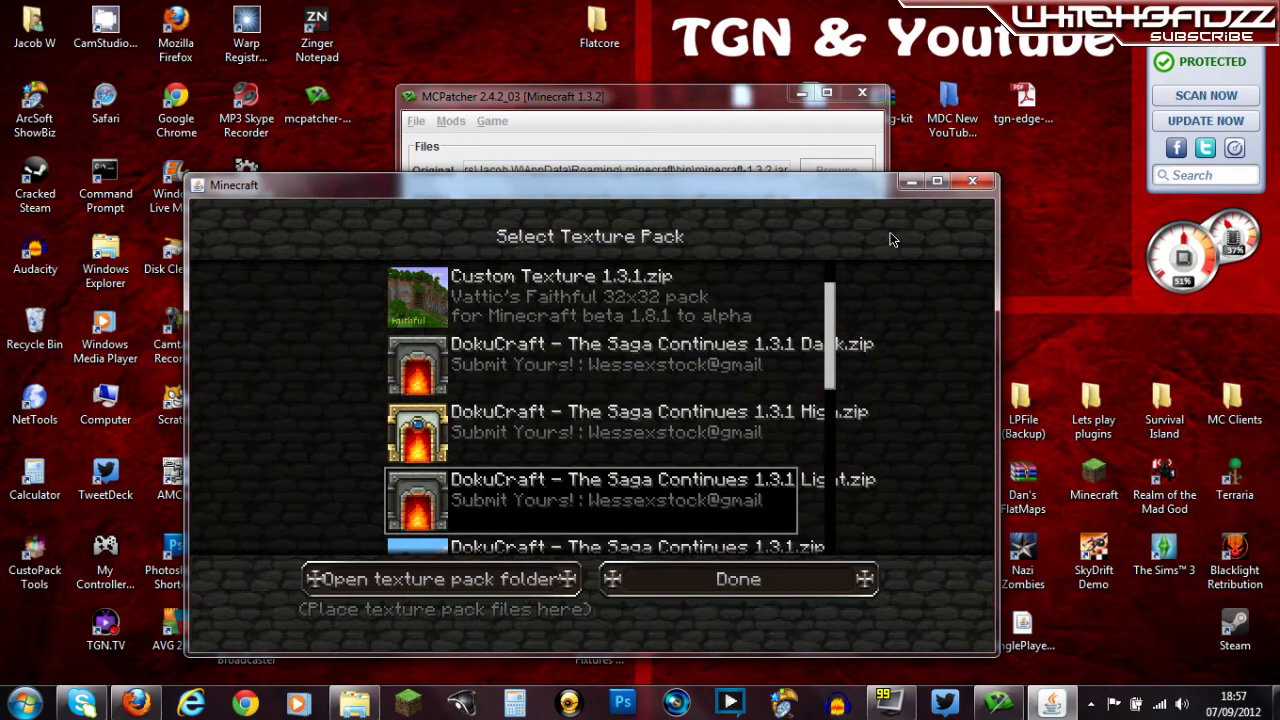
- Maximize the game window, finish the texture pack selection and load the single-player world Castle
{"action": "left_click", "coordinate": [937, 181]}
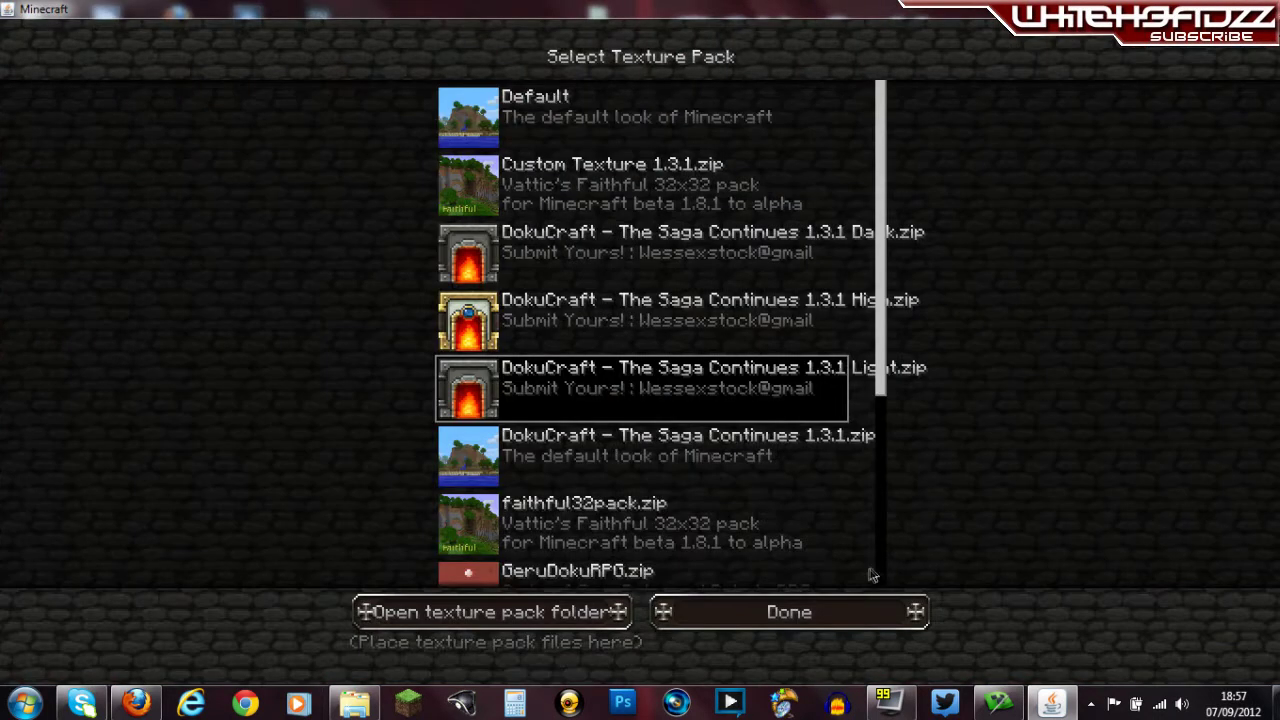
{"action": "left_click", "coordinate": [807, 611]}
{"action": "left_click", "coordinate": [640, 298]}
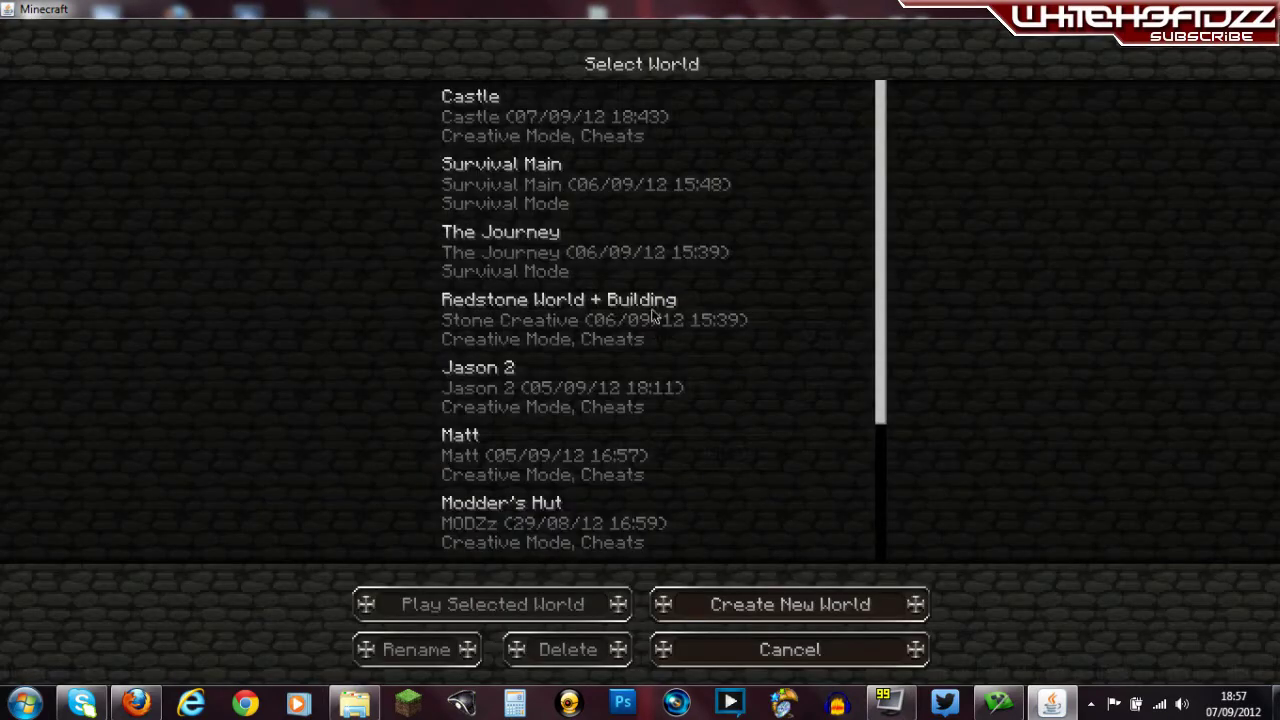
{"action": "double_click", "coordinate": [556, 141]}
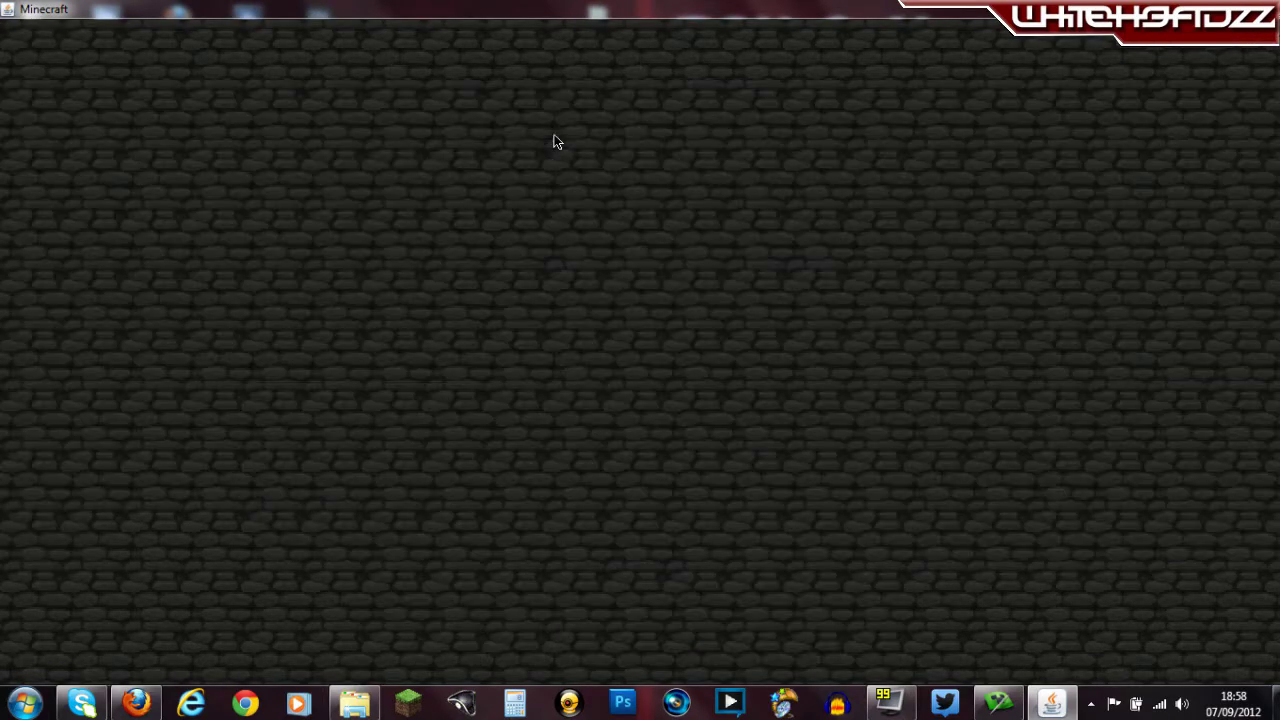